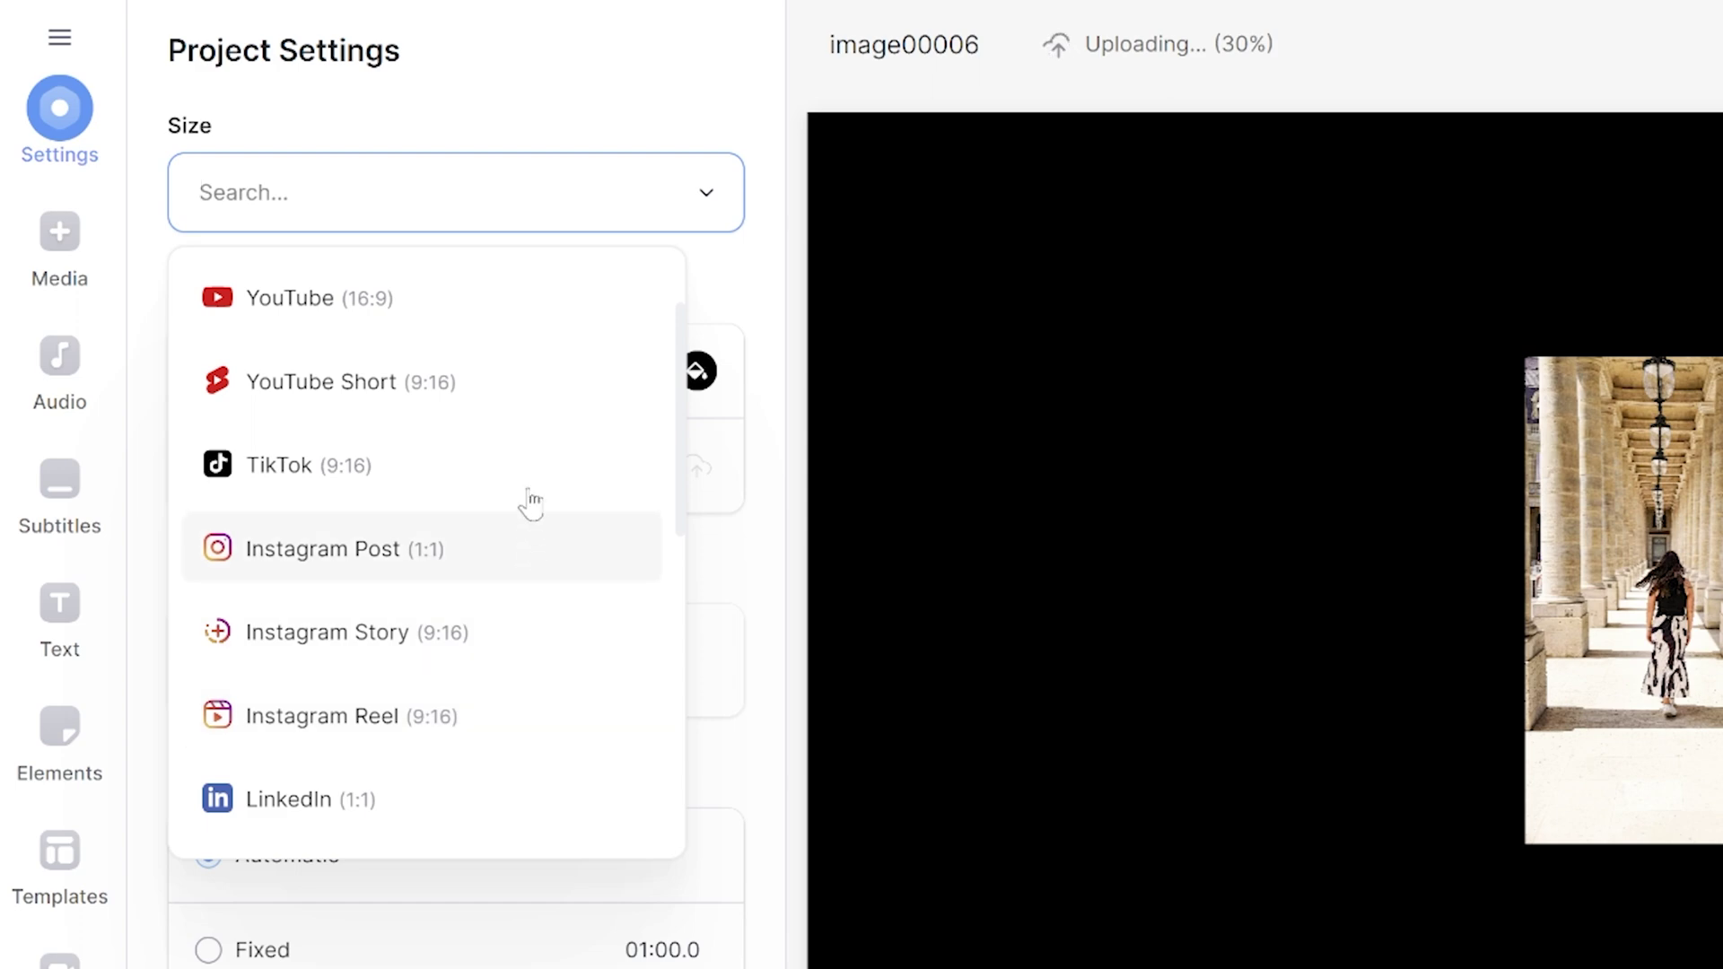
# Set the project size to YouTube (16:9) and enlarge the first photo to fill the canvas height along its left edge
pyautogui.click(391, 319)
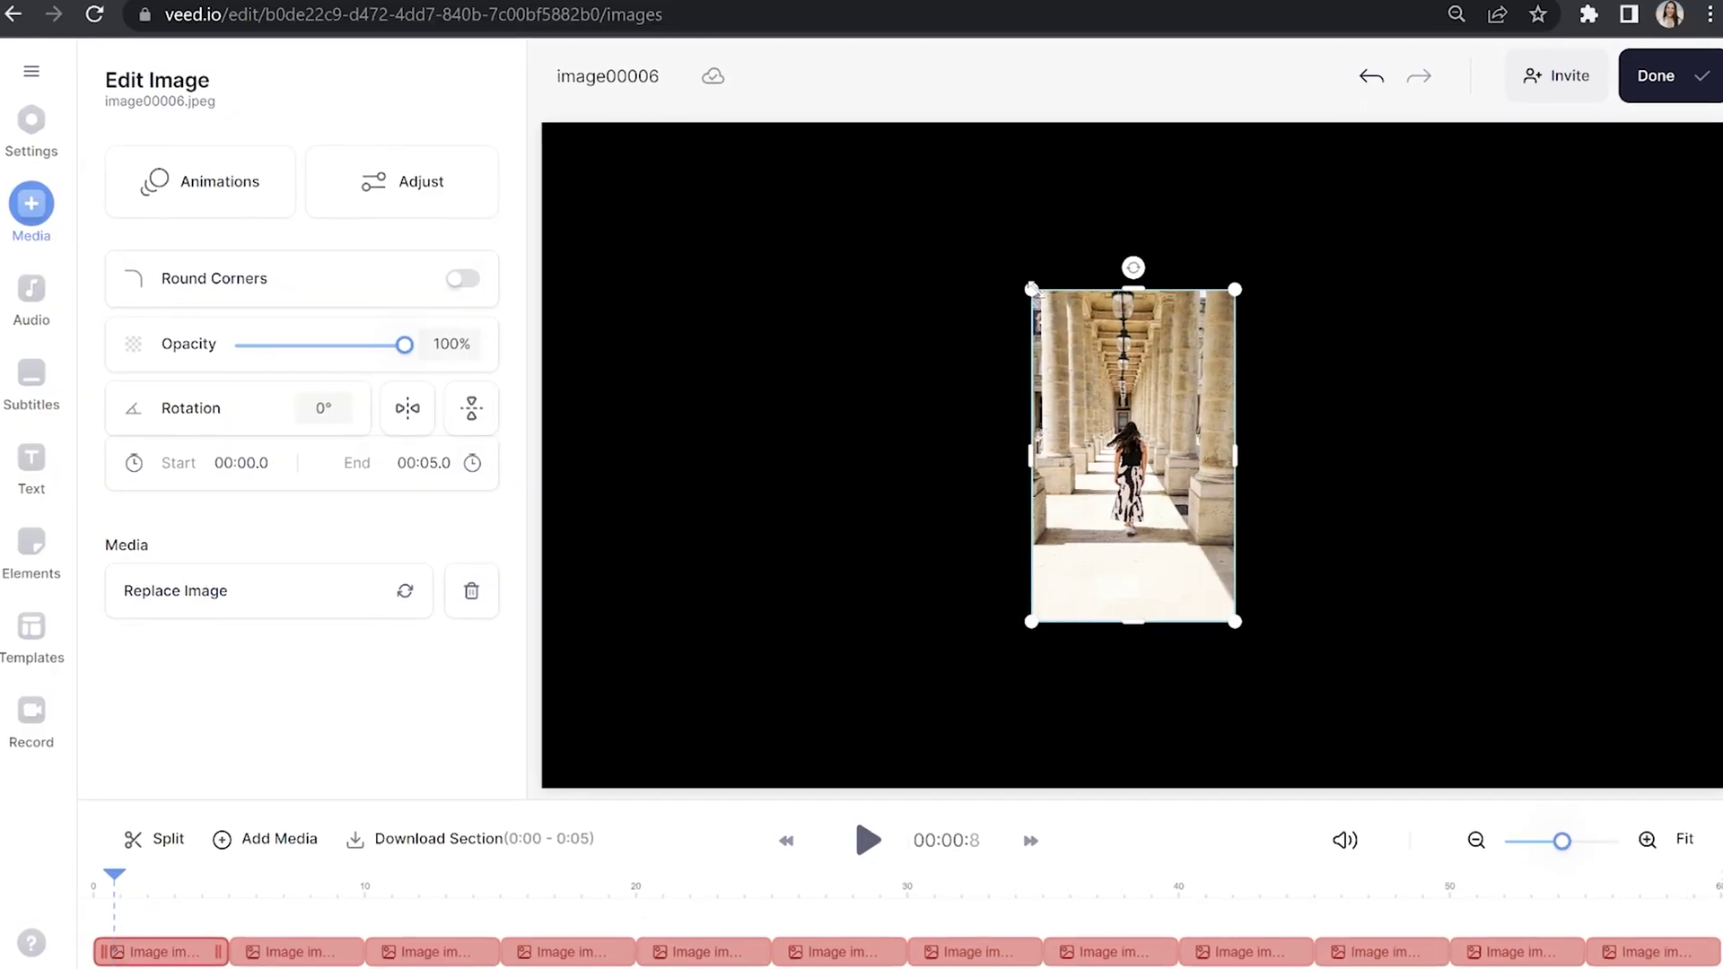
pyautogui.moveTo(1032, 289); pyautogui.dragTo(833, 183)
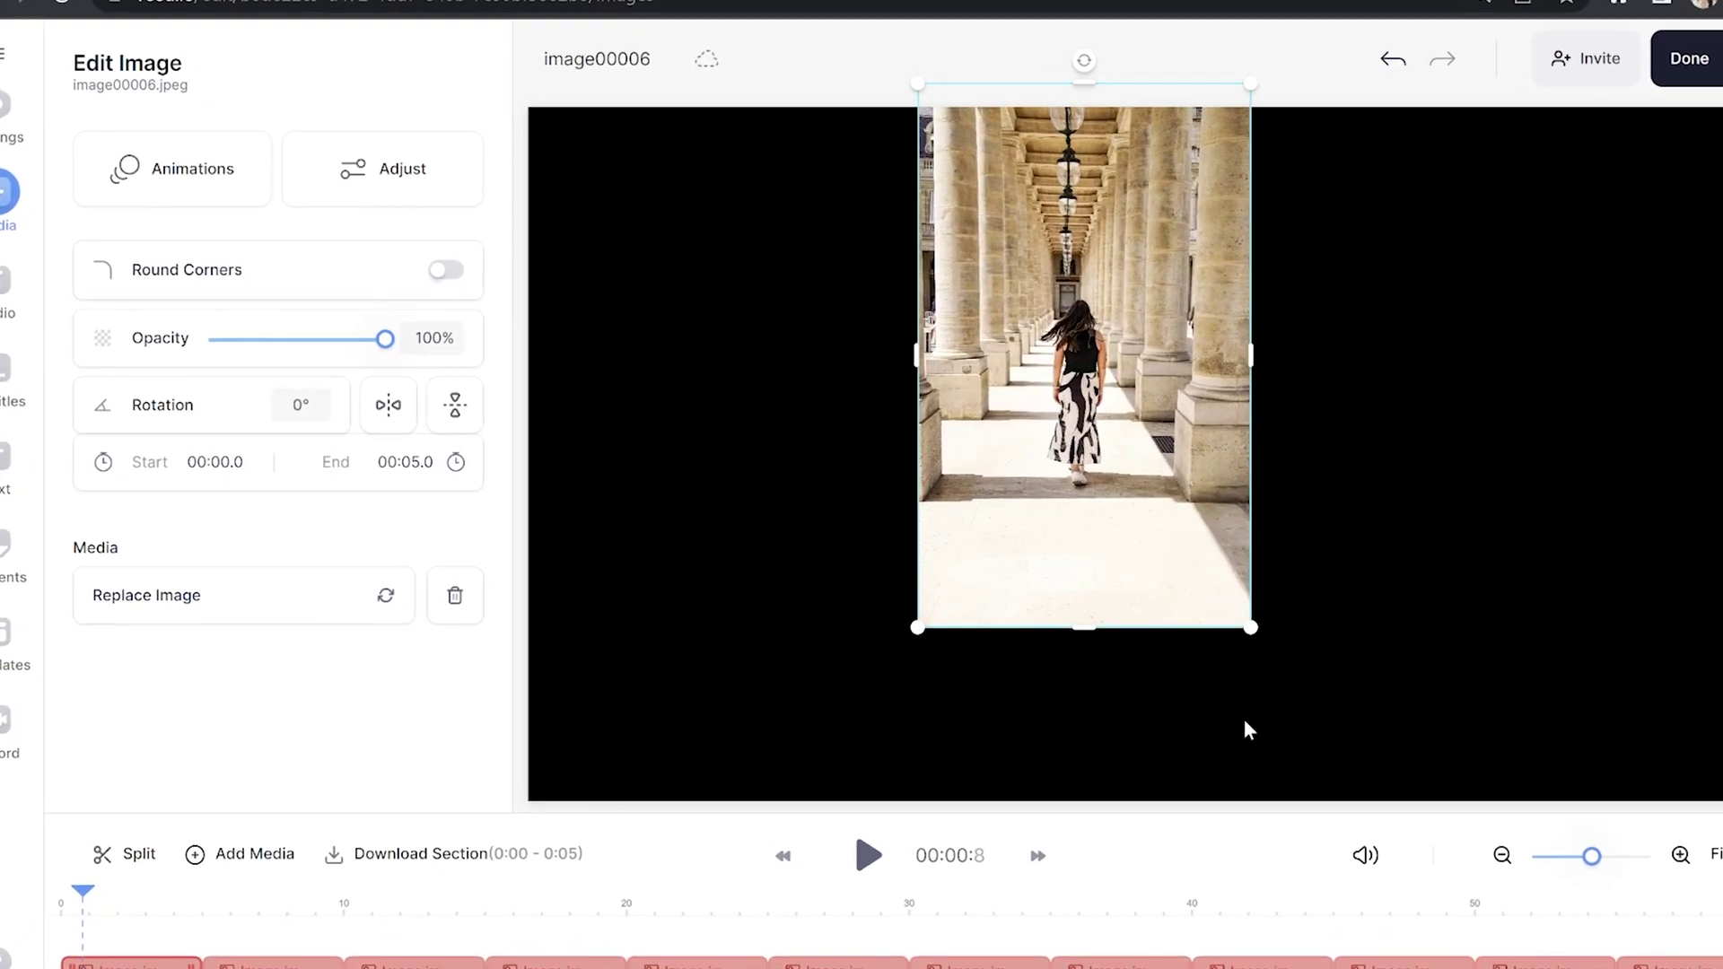
pyautogui.moveTo(1251, 627); pyautogui.dragTo(1360, 810)
pyautogui.moveTo(993, 709); pyautogui.dragTo(819, 715)
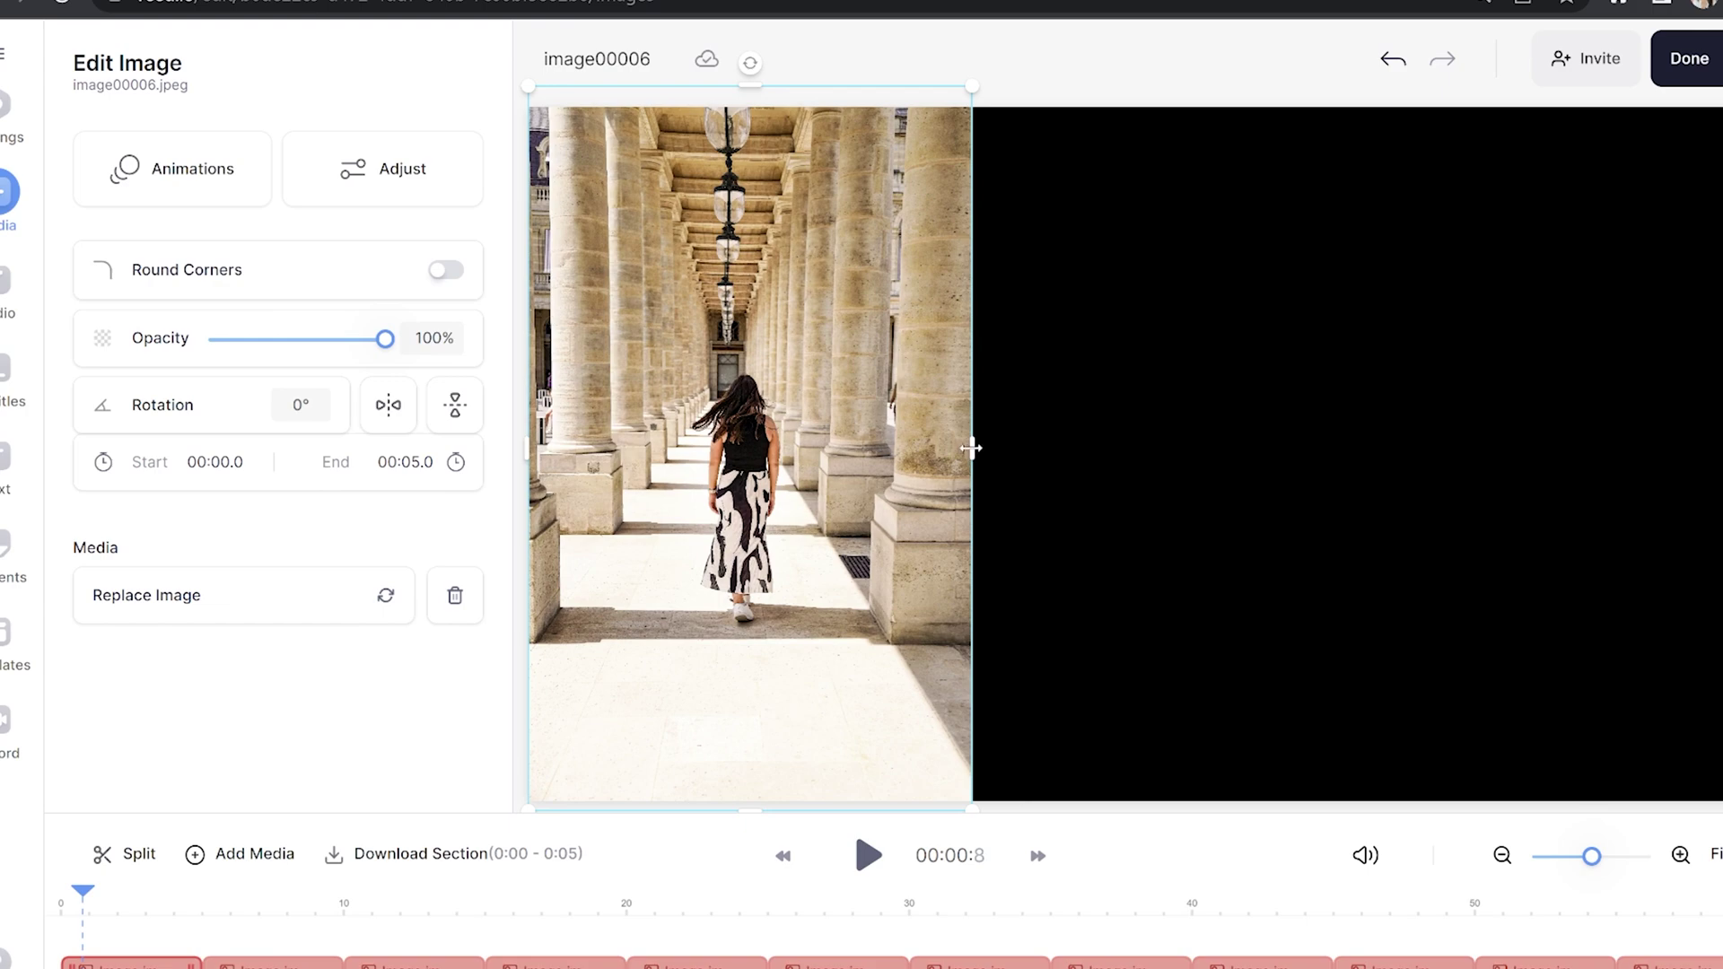
pyautogui.moveTo(996, 446); pyautogui.dragTo(1104, 477)
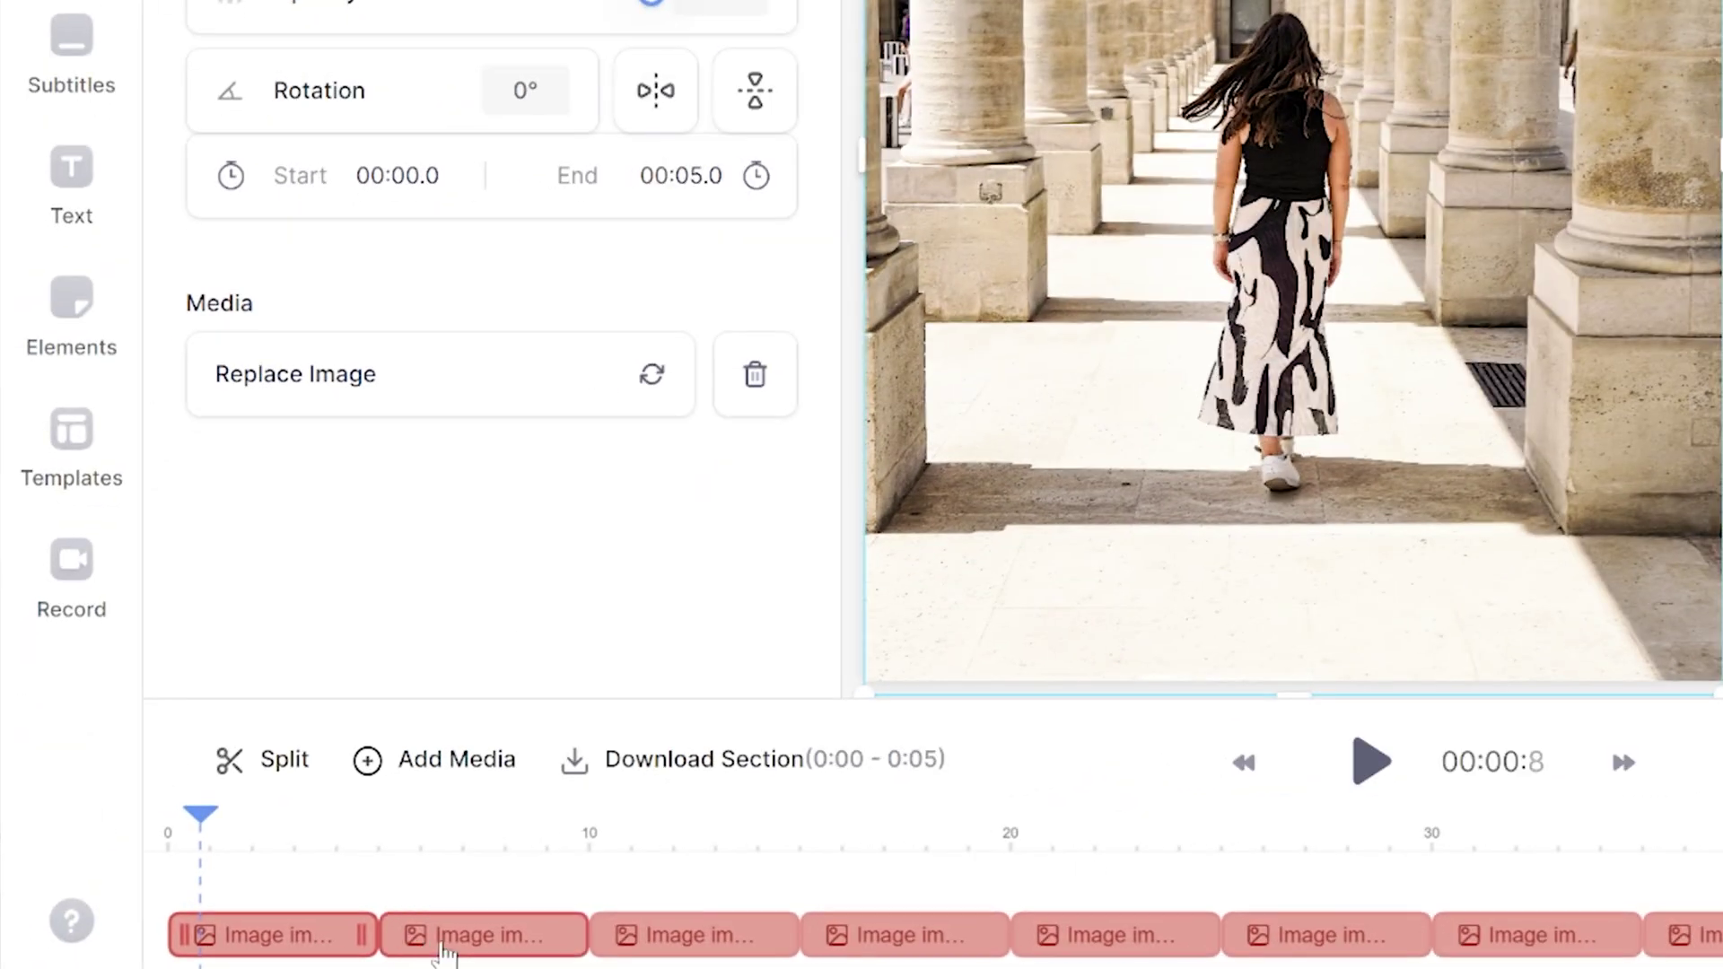
# Stack the second image clip over the first at the timeline start and enlarge its photo to fill the canvas's right part
pyautogui.moveTo(418, 901); pyautogui.dragTo(214, 893)
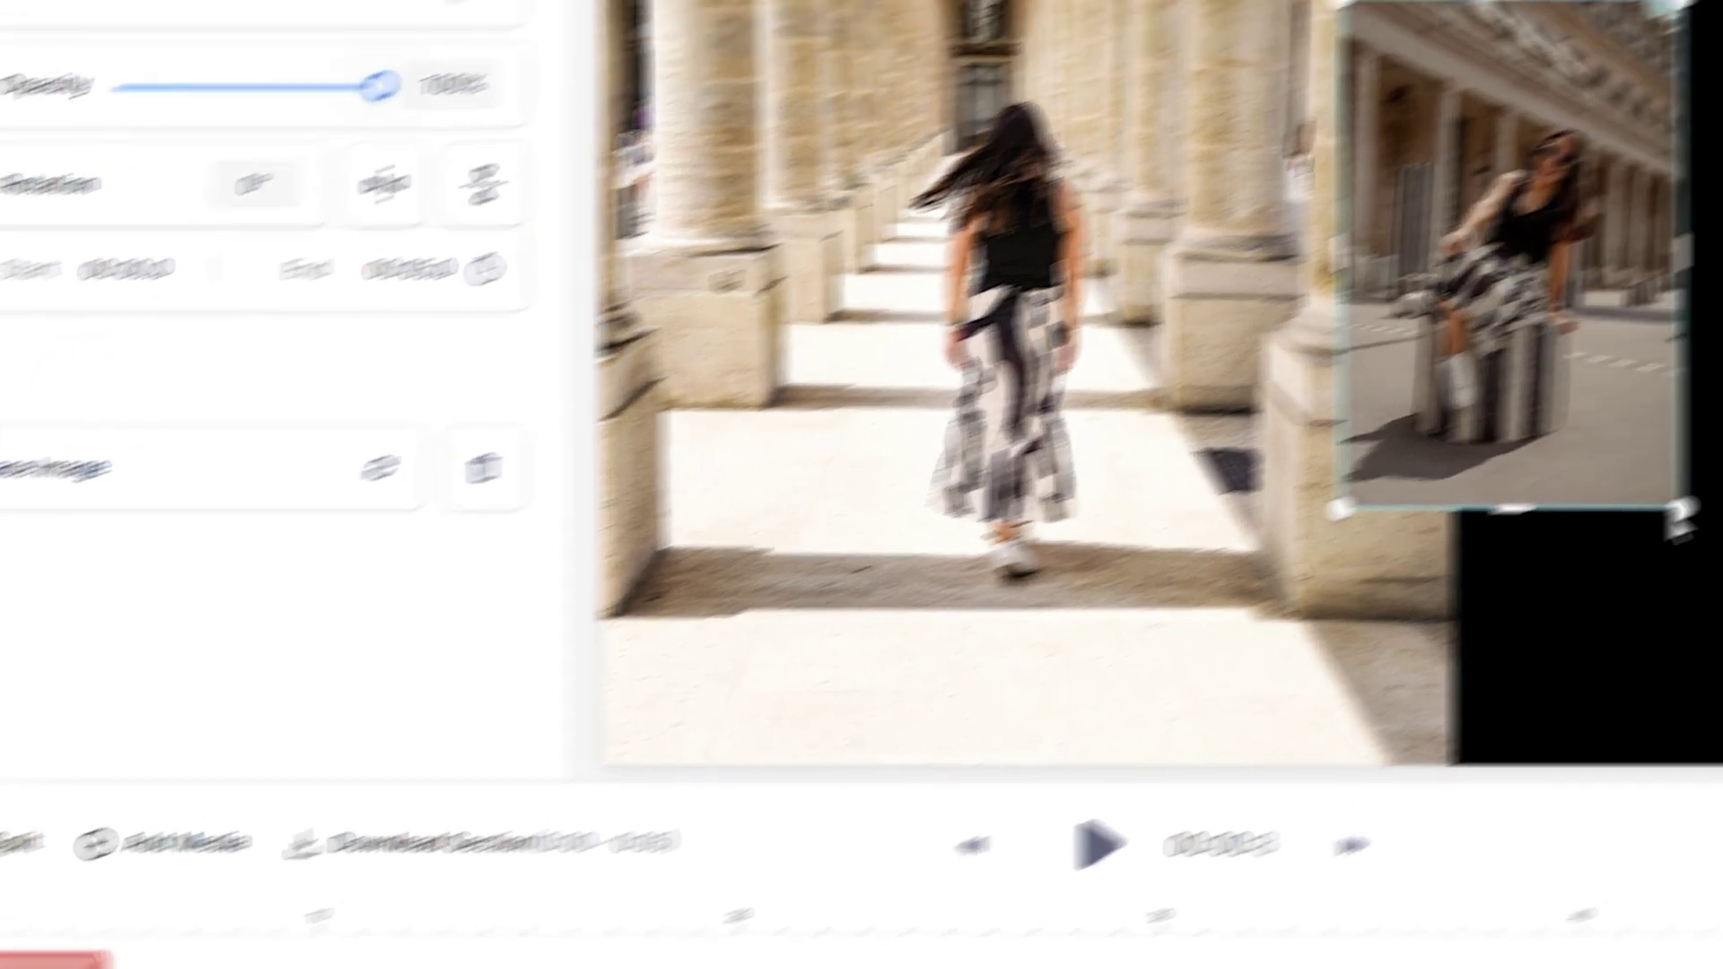
pyautogui.moveTo(1681, 514); pyautogui.dragTo(1490, 942)
pyautogui.moveTo(1021, 825); pyautogui.dragTo(1322, 689)
pyautogui.moveTo(1581, 85); pyautogui.dragTo(1722, 0)
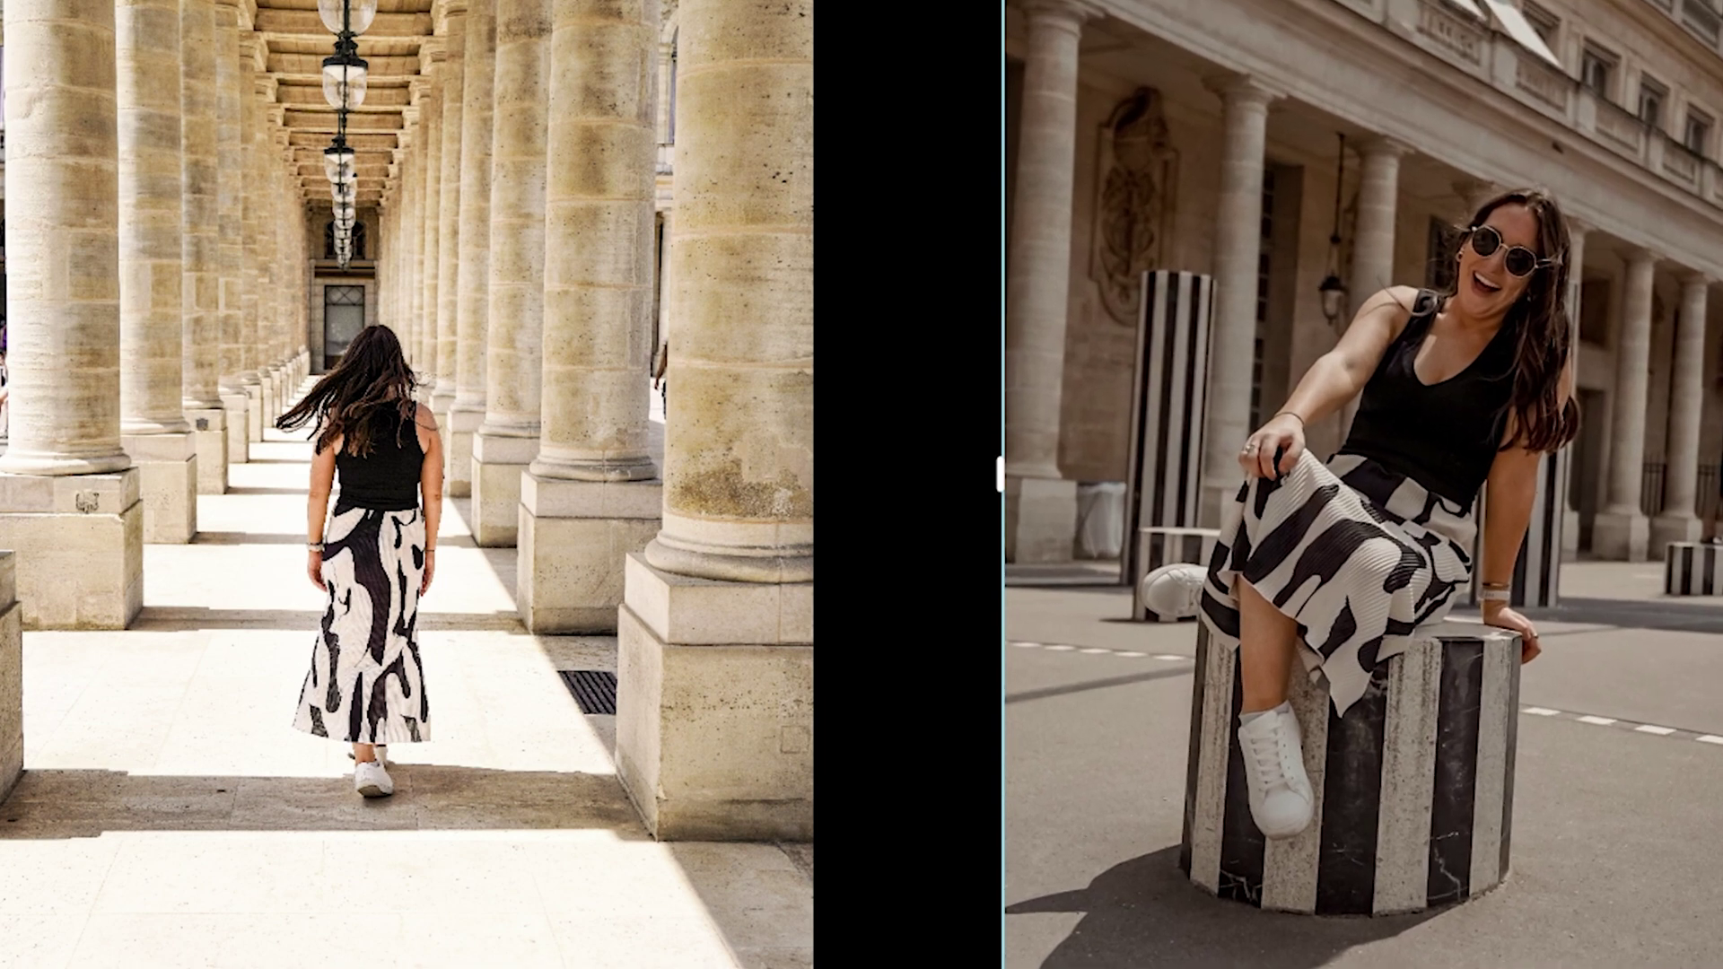
pyautogui.moveTo(1000, 472); pyautogui.dragTo(900, 476)
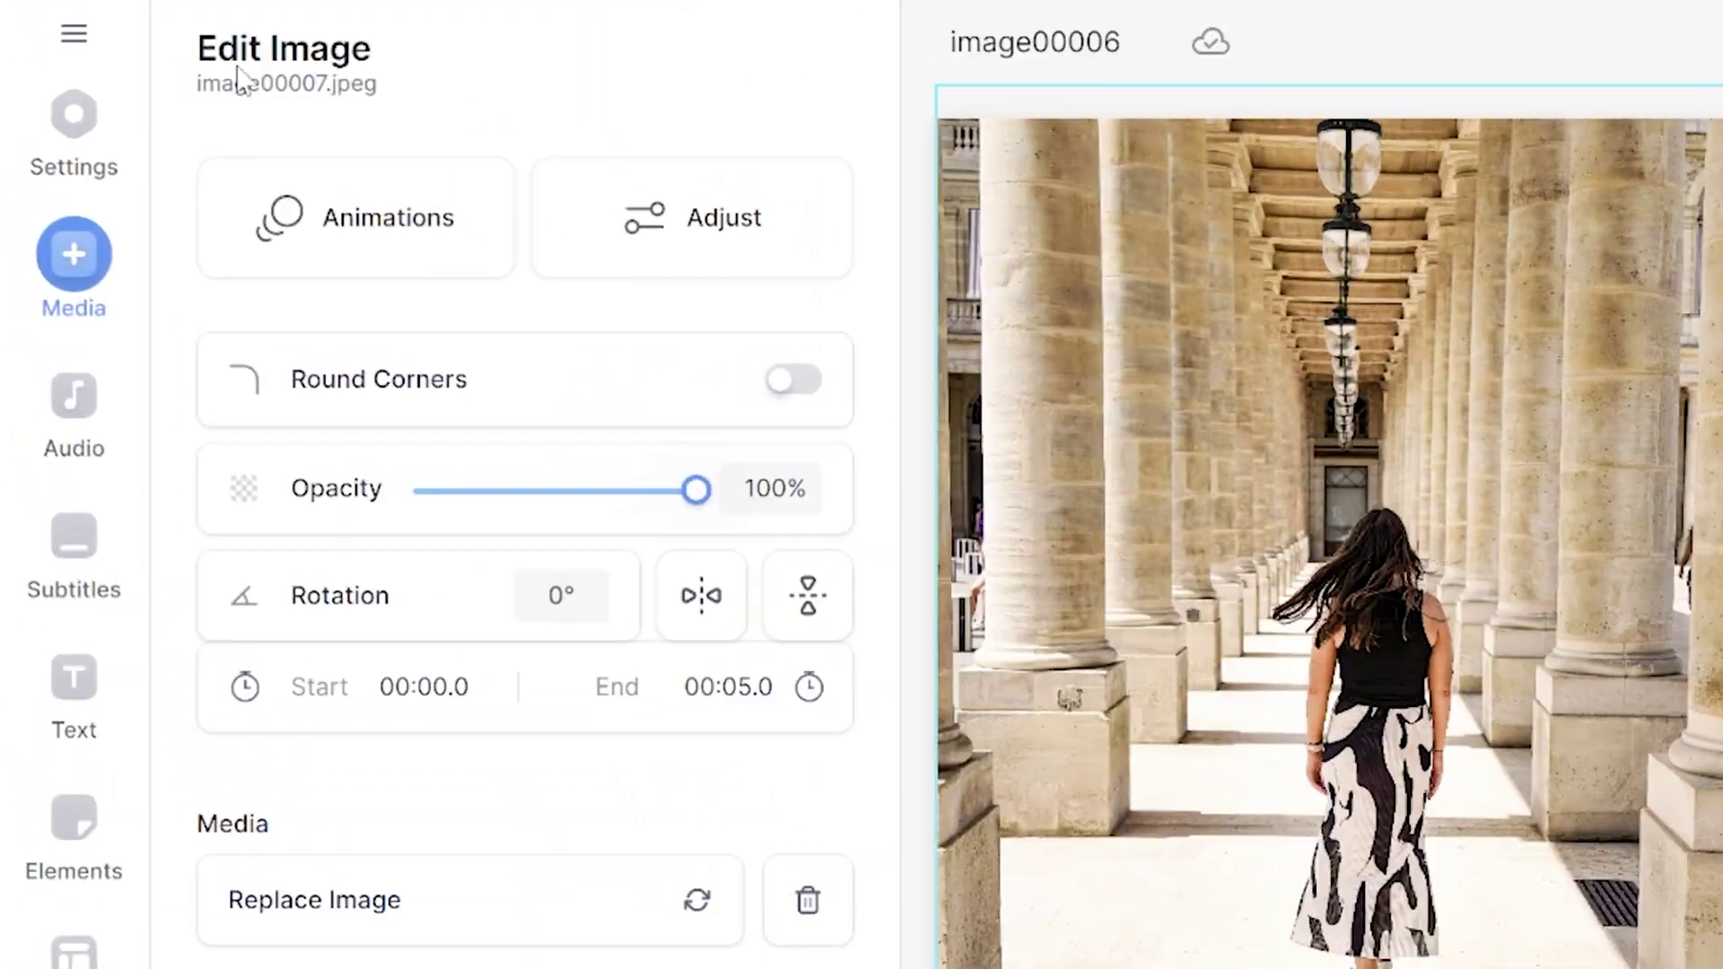
# Change the project background to brown #5f3c26, sampled from the photo on the canvas
pyautogui.click(81, 135)
pyautogui.click(795, 413)
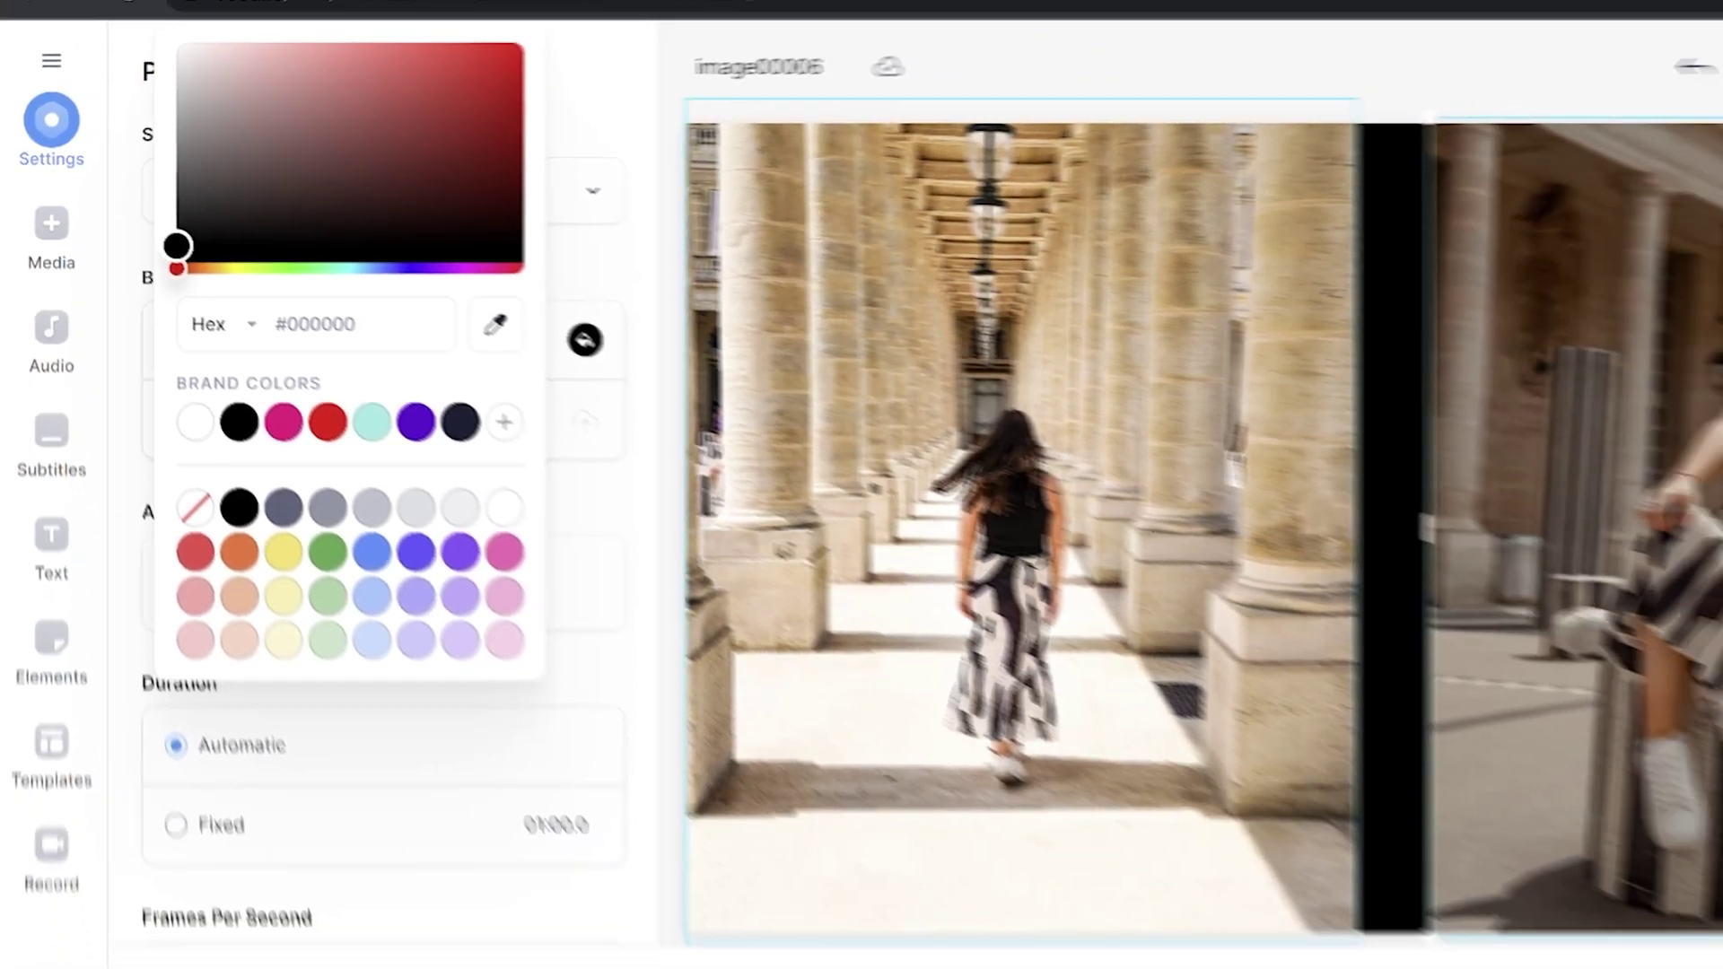
pyautogui.click(1226, 342)
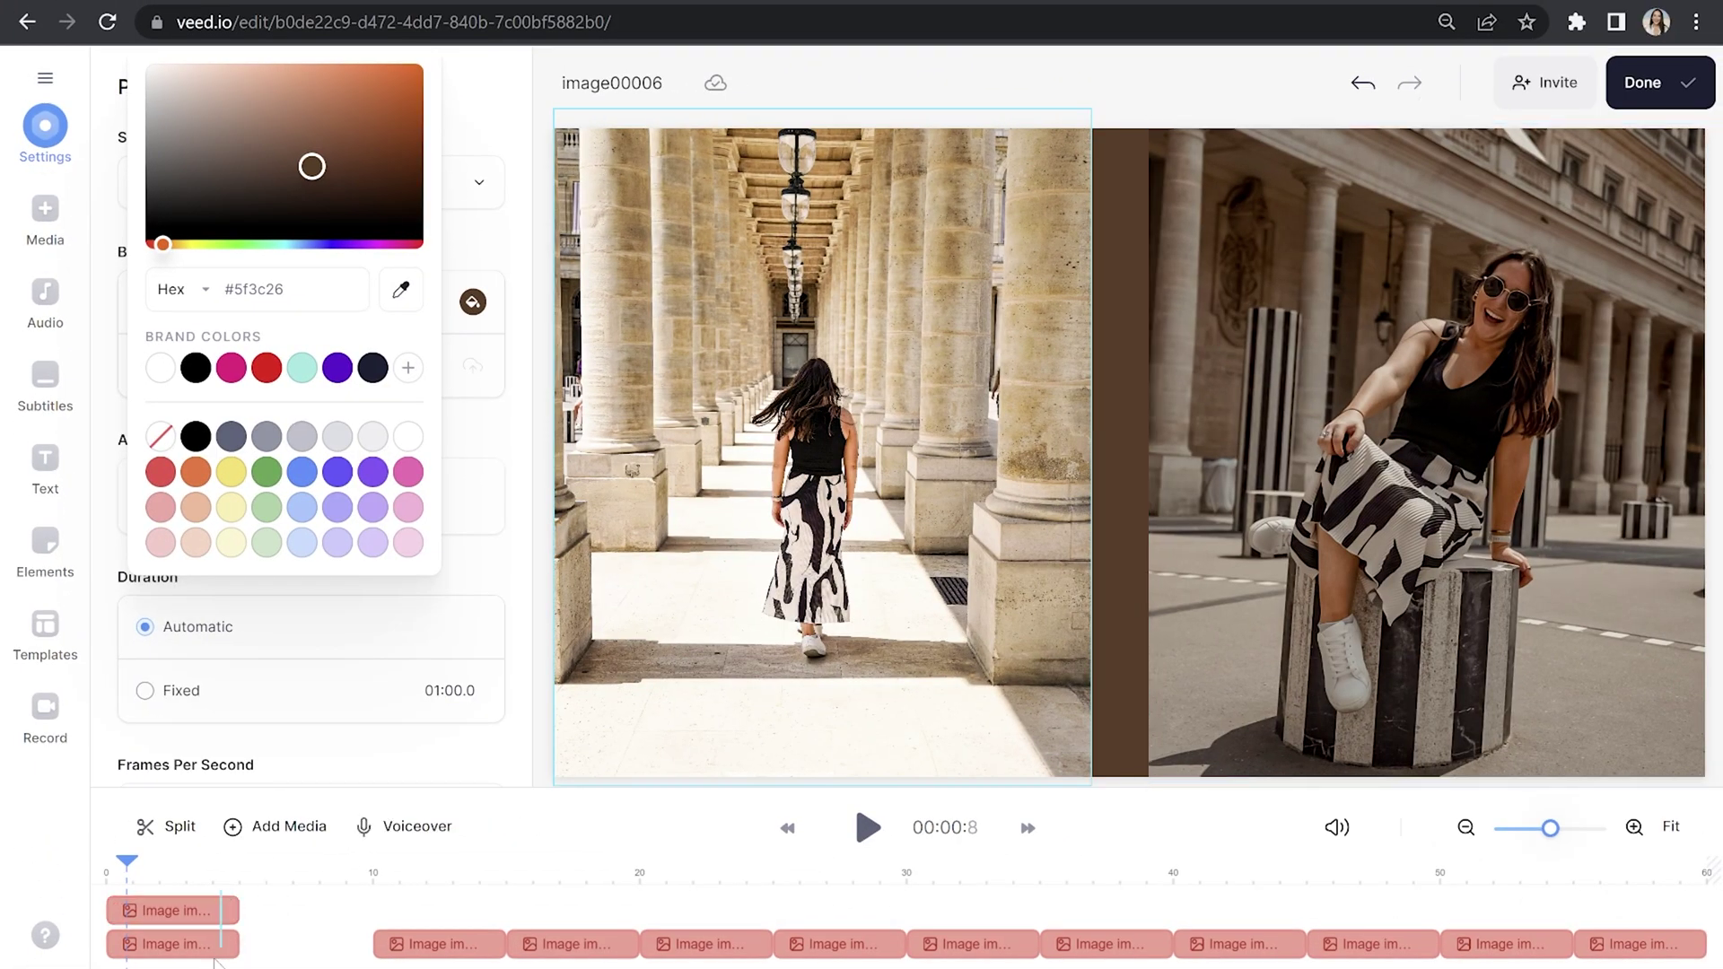
# Shorten the first two stacked image clips to about 3.5 seconds and delete the empty gap that follows them
pyautogui.moveTo(222, 891); pyautogui.dragTo(190, 951)
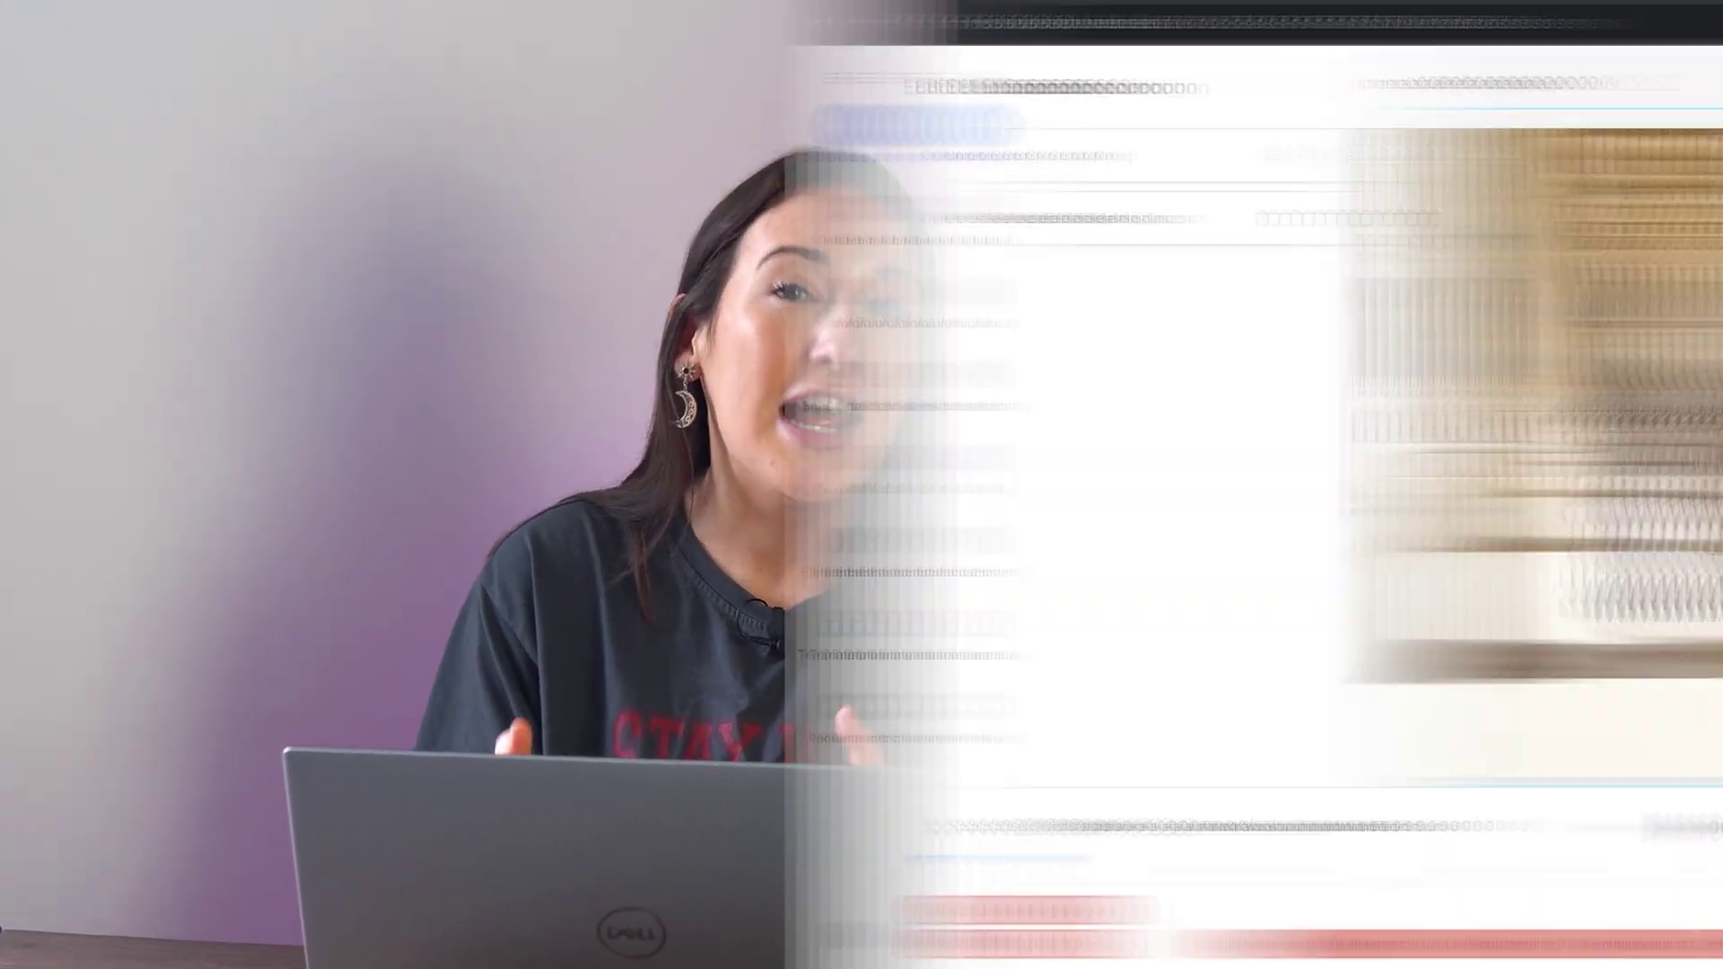
pyautogui.click(446, 931)
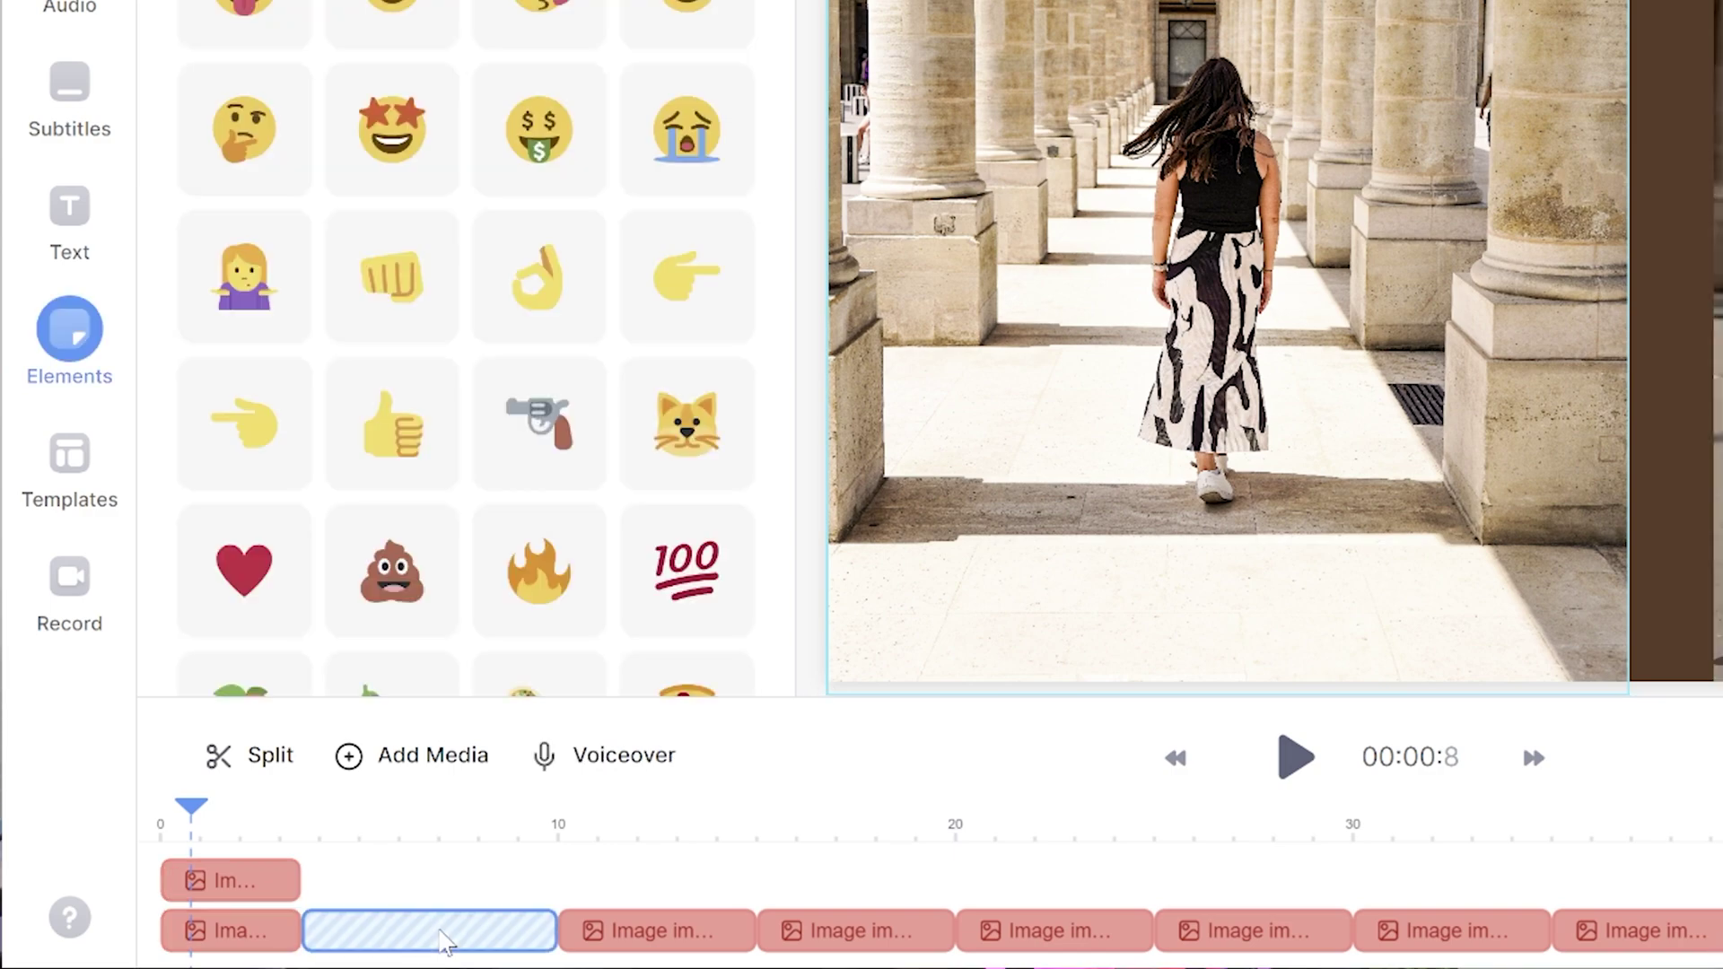
pyautogui.press('Delete')
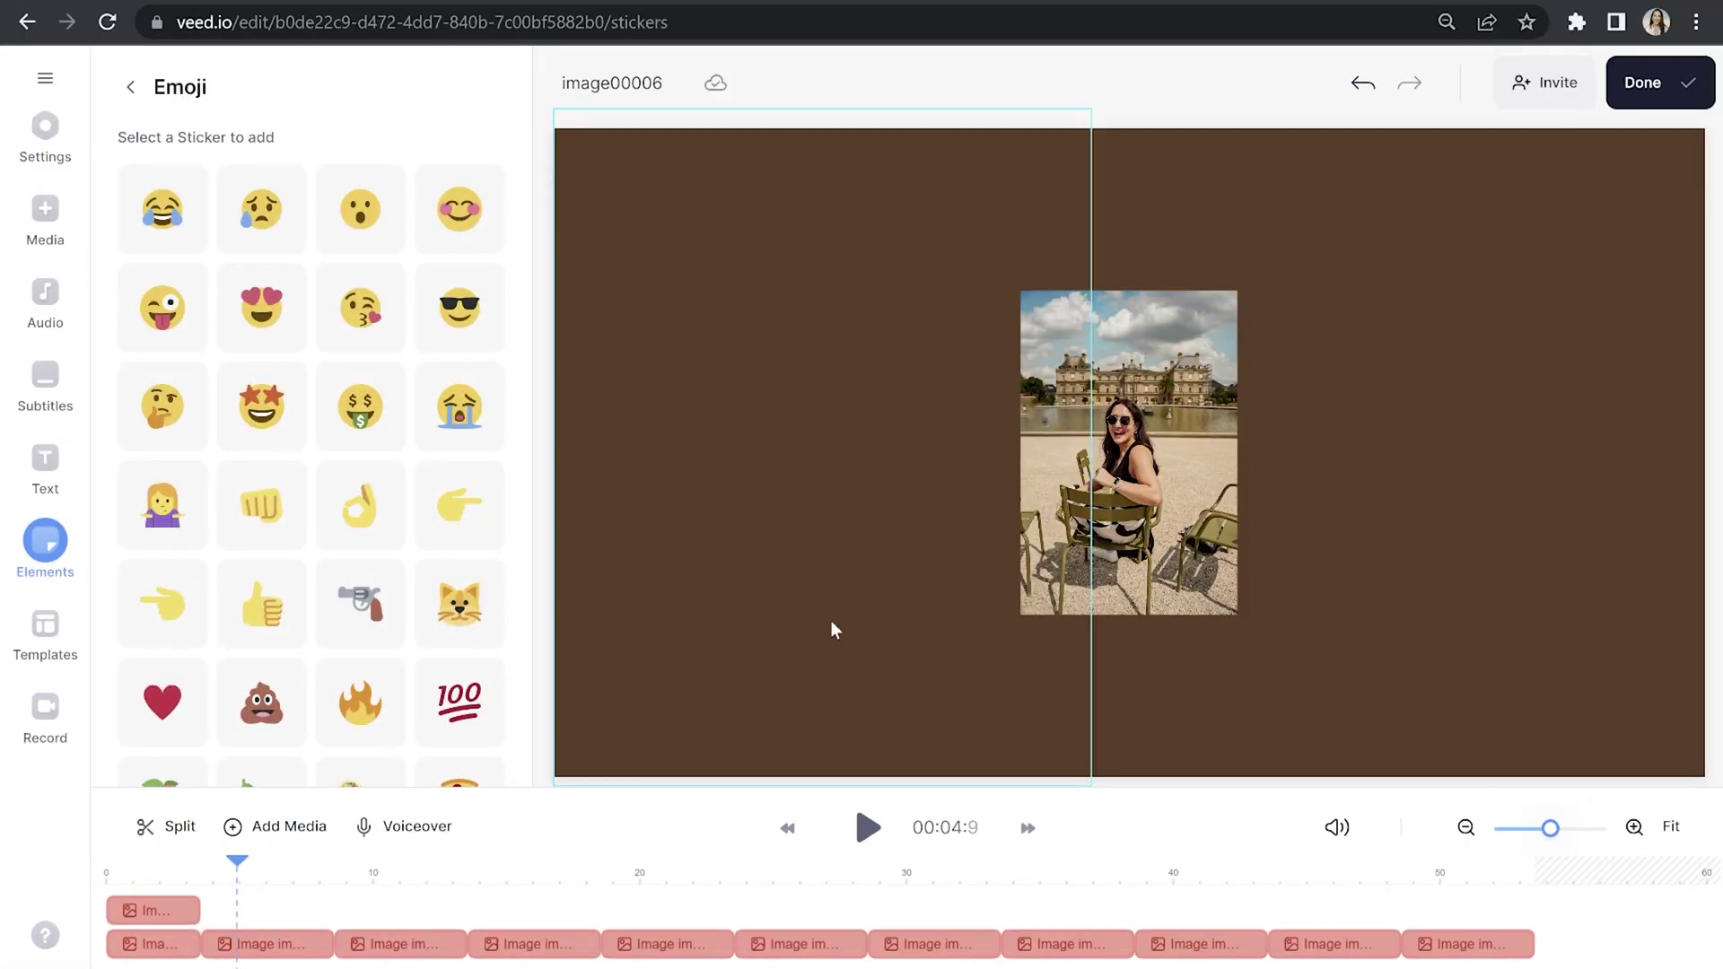
# Enlarge the photo of the woman on the green chair to full canvas height along the left edge
pyautogui.click(1094, 502)
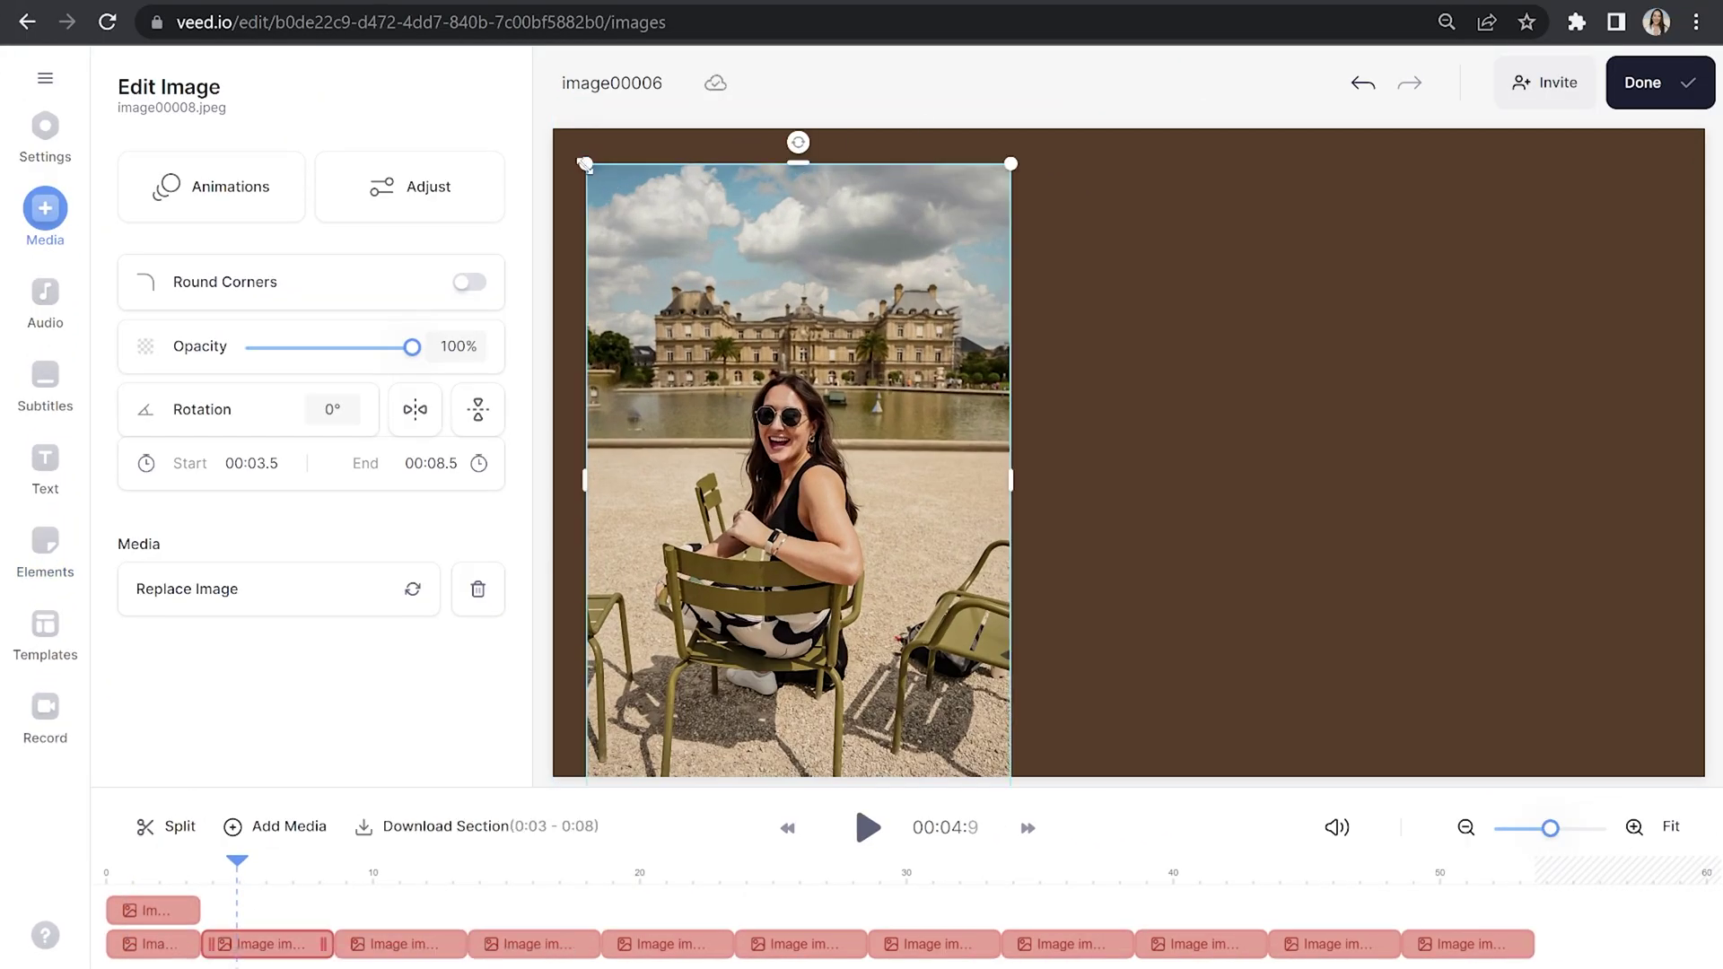
pyautogui.moveTo(584, 164); pyautogui.dragTo(554, 130)
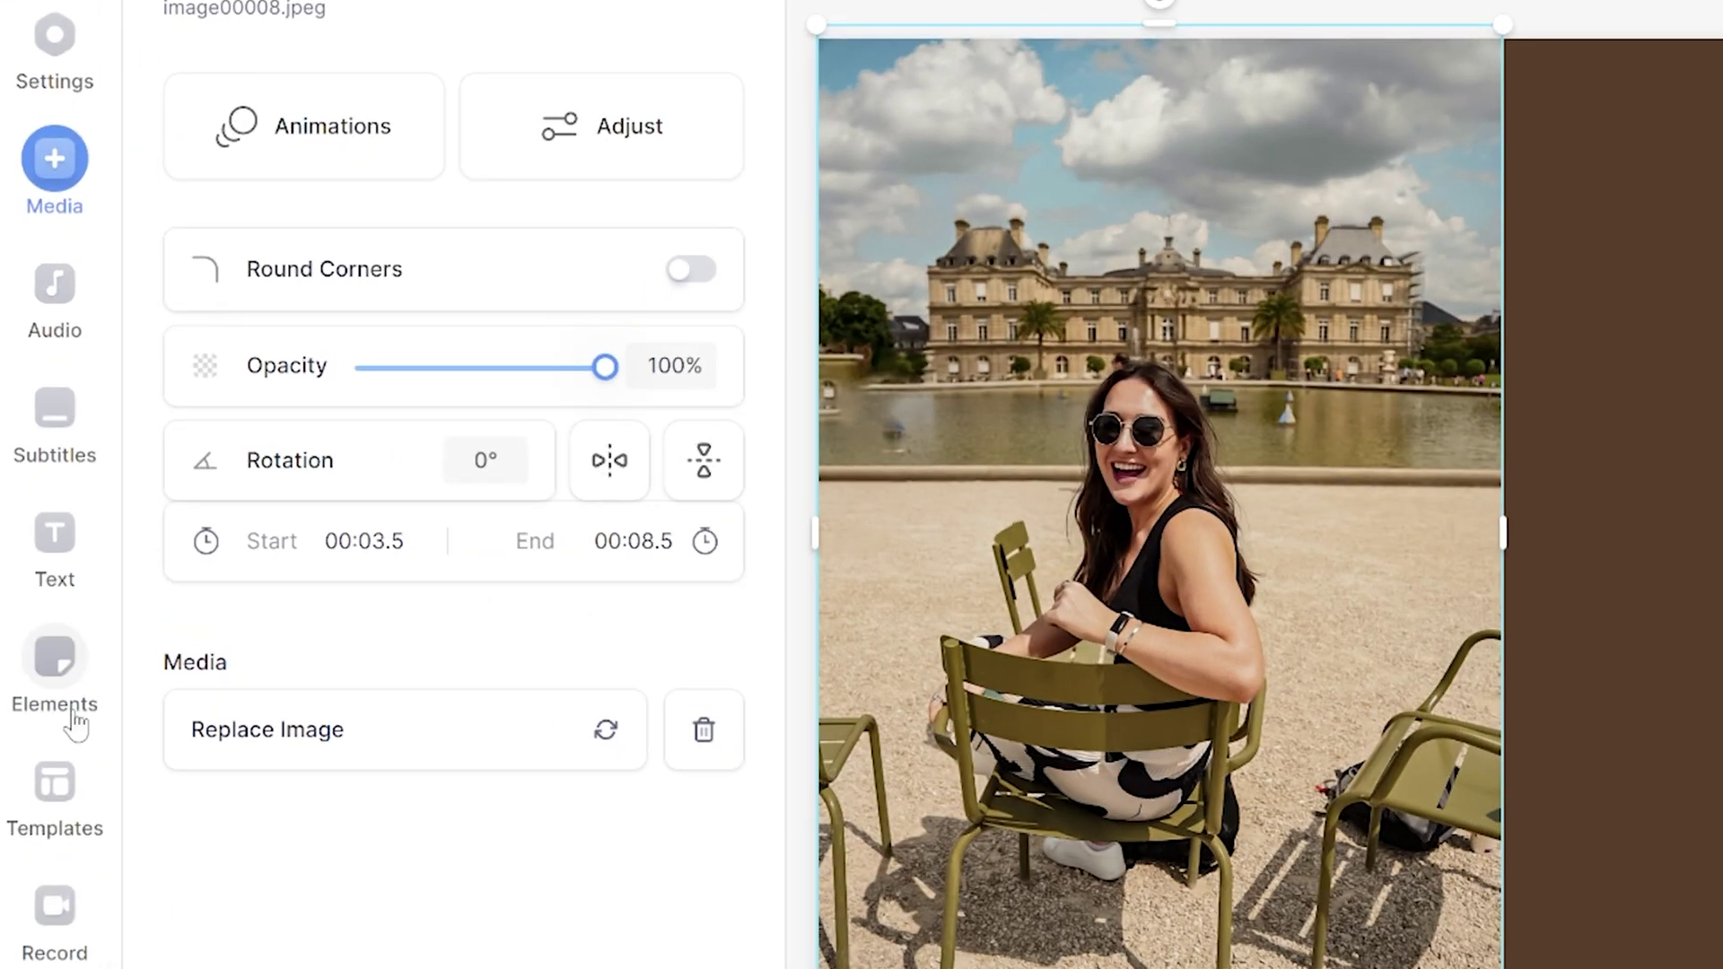
# Add the red arch sticker from the Shapes stickers that include the flower, star and blob designs
pyautogui.click(78, 723)
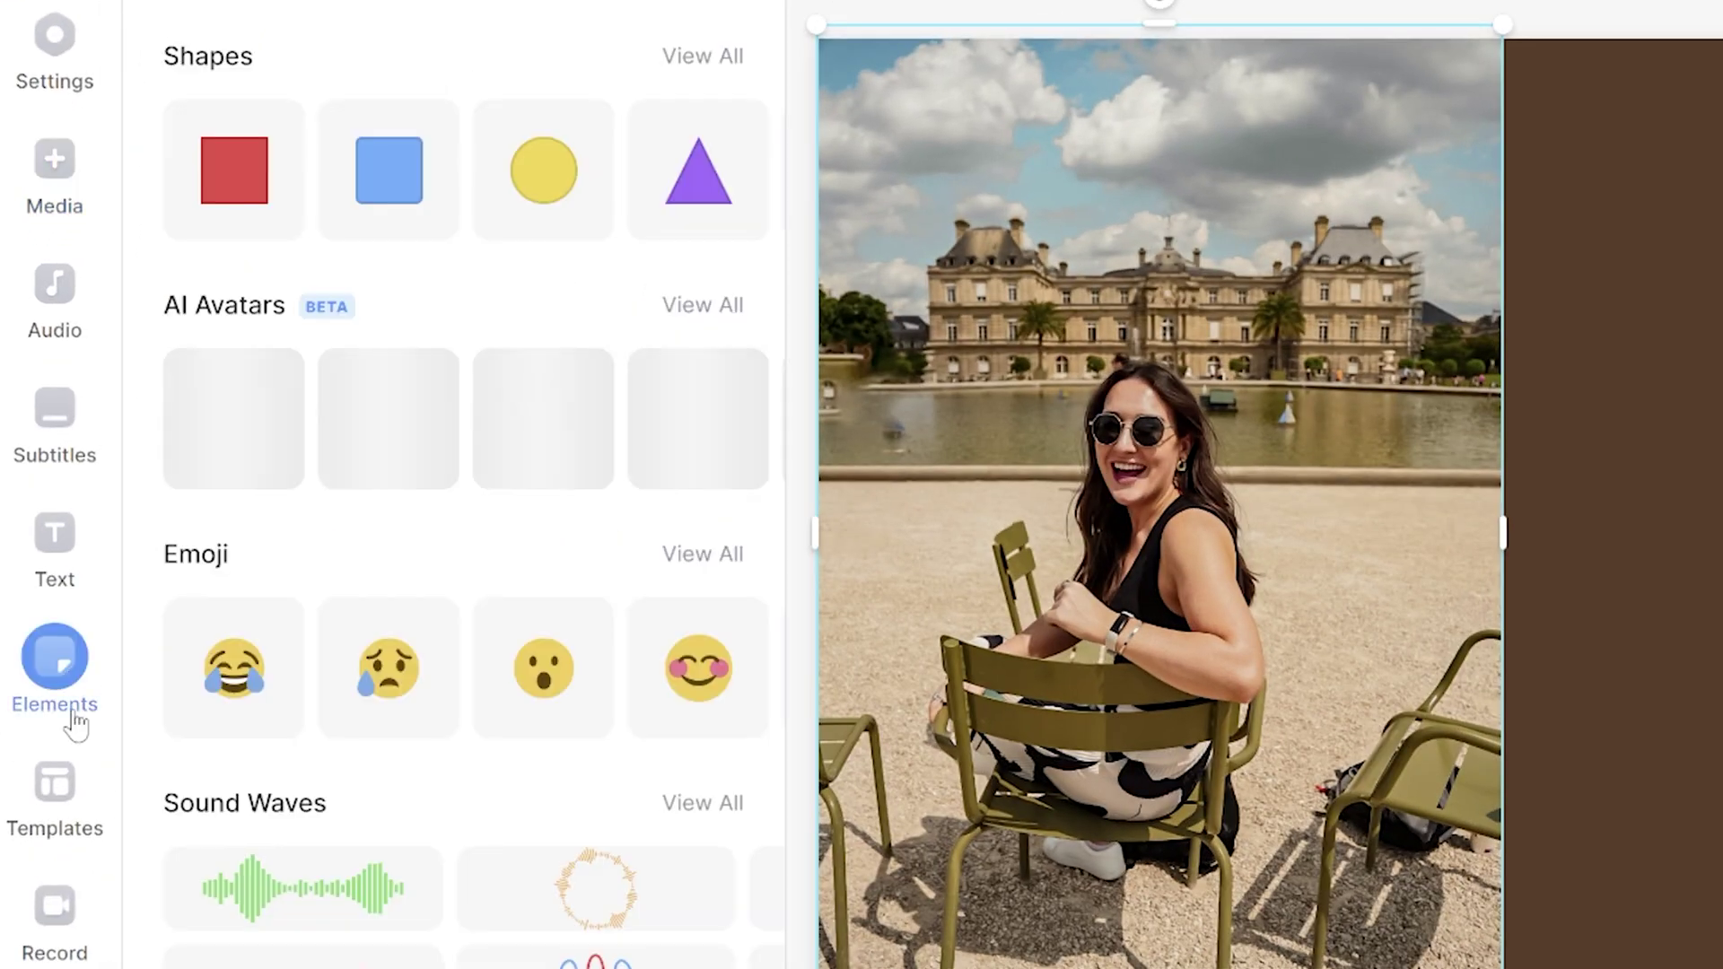
pyautogui.scroll(-20, 574, 525)
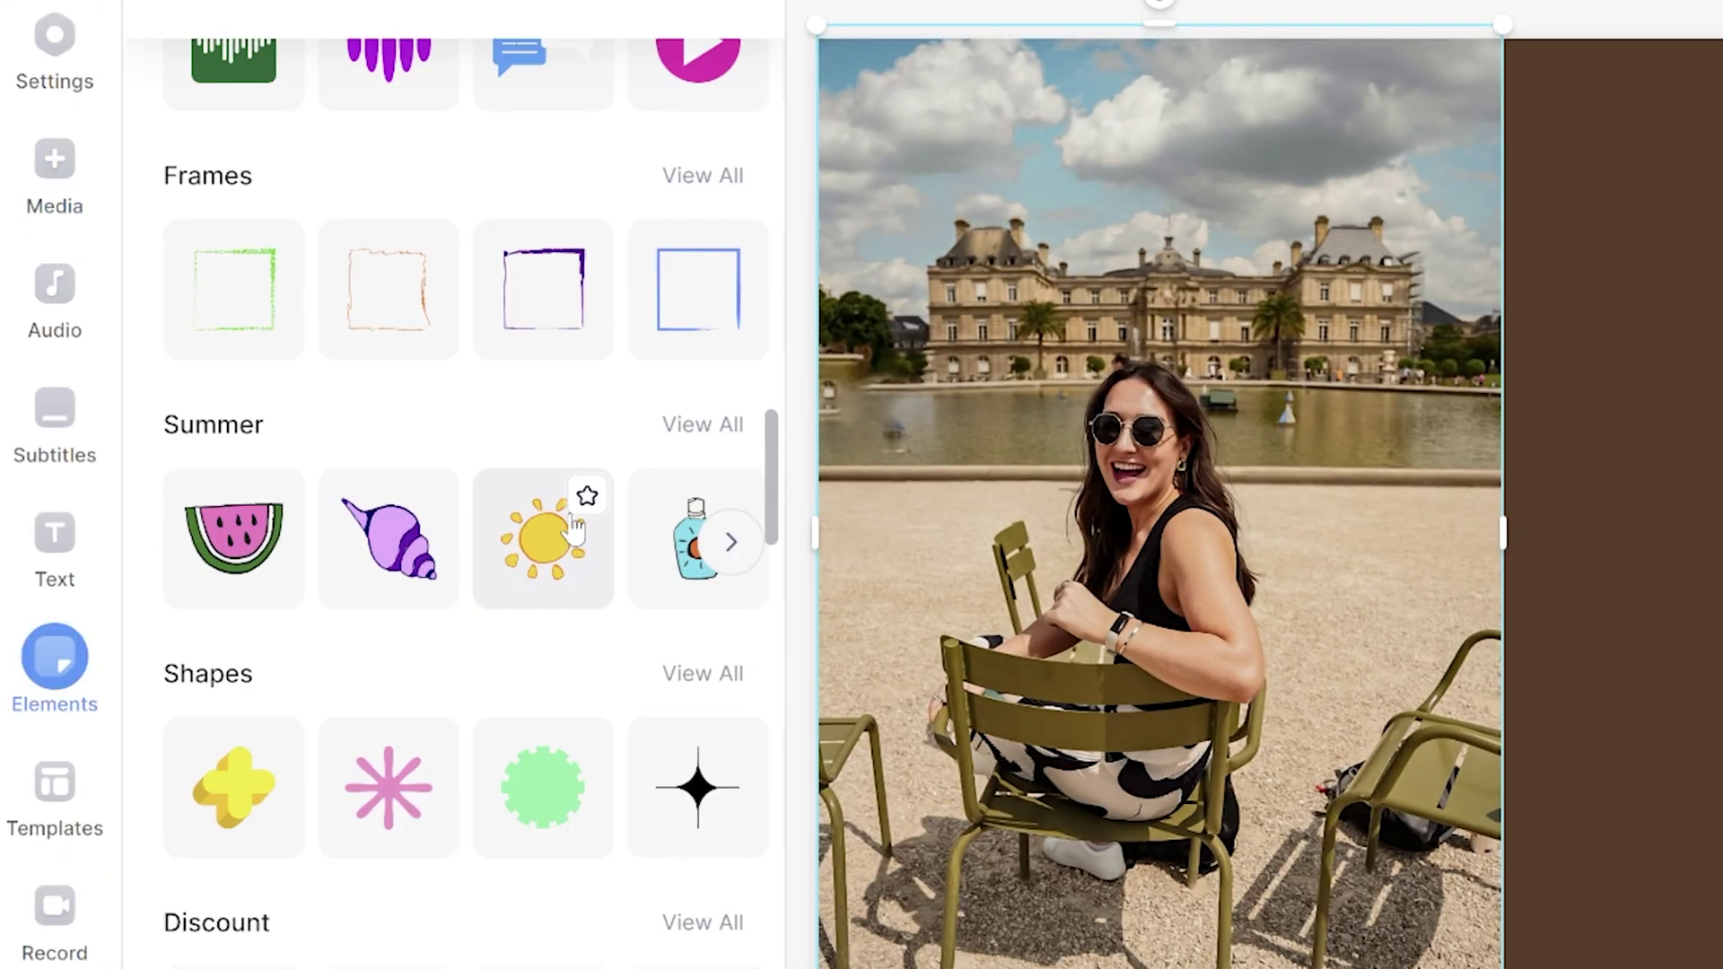
pyautogui.click(708, 338)
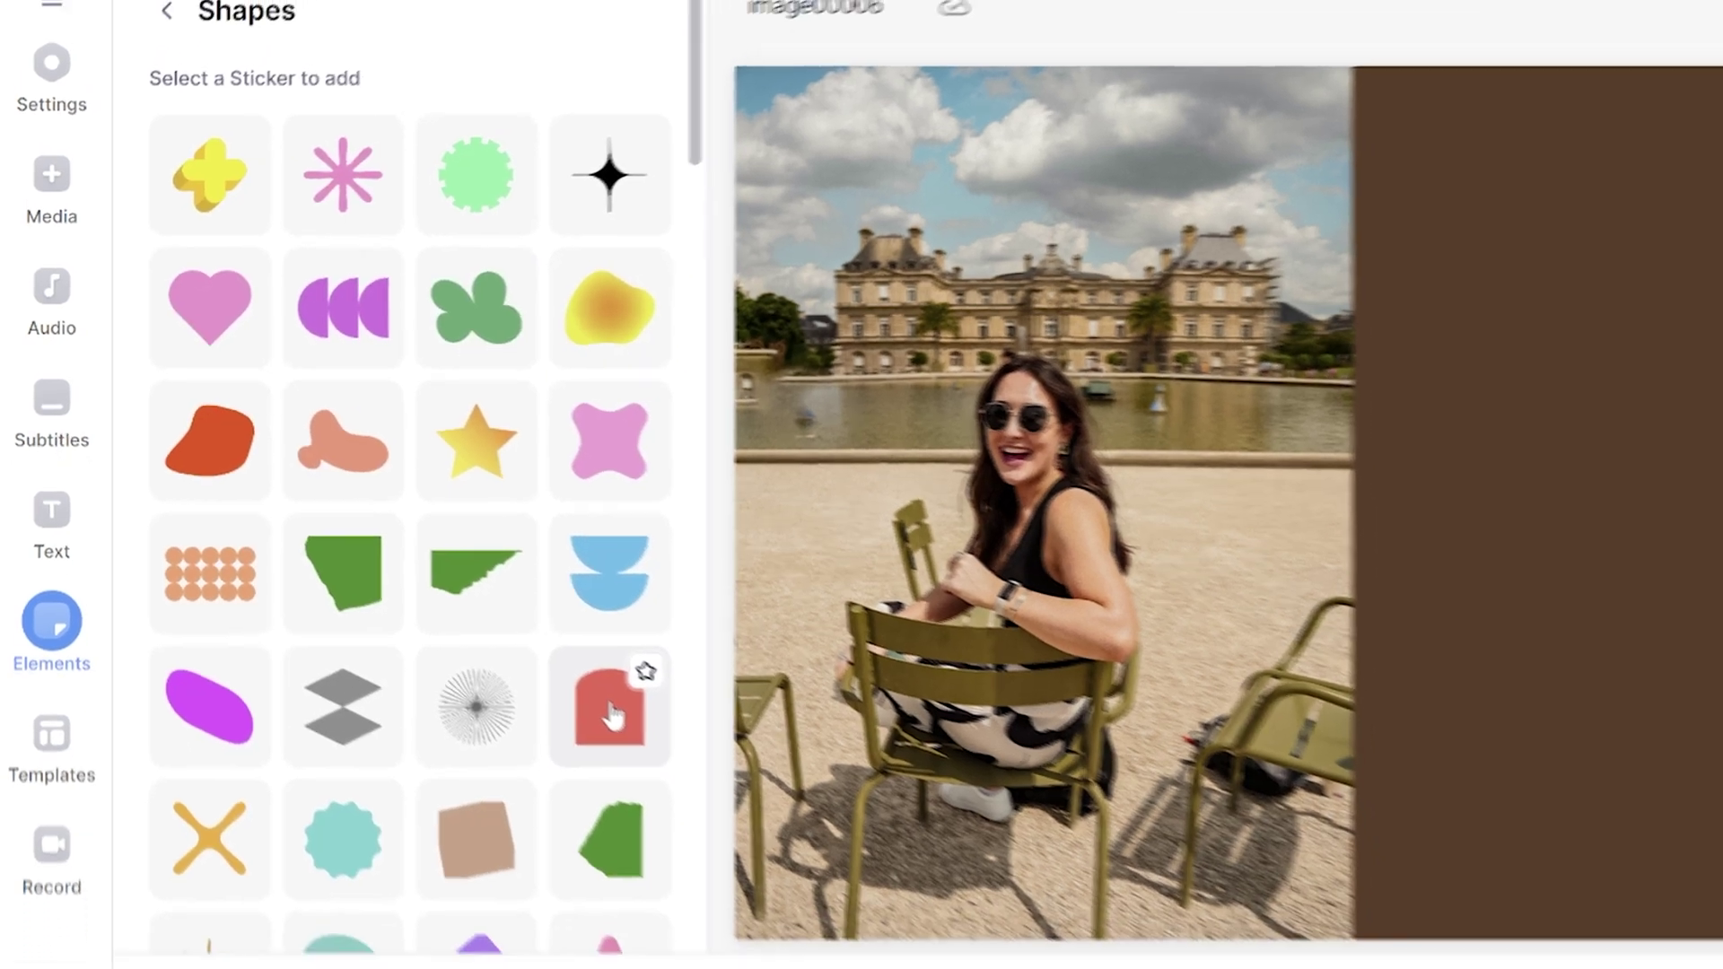
pyautogui.click(679, 762)
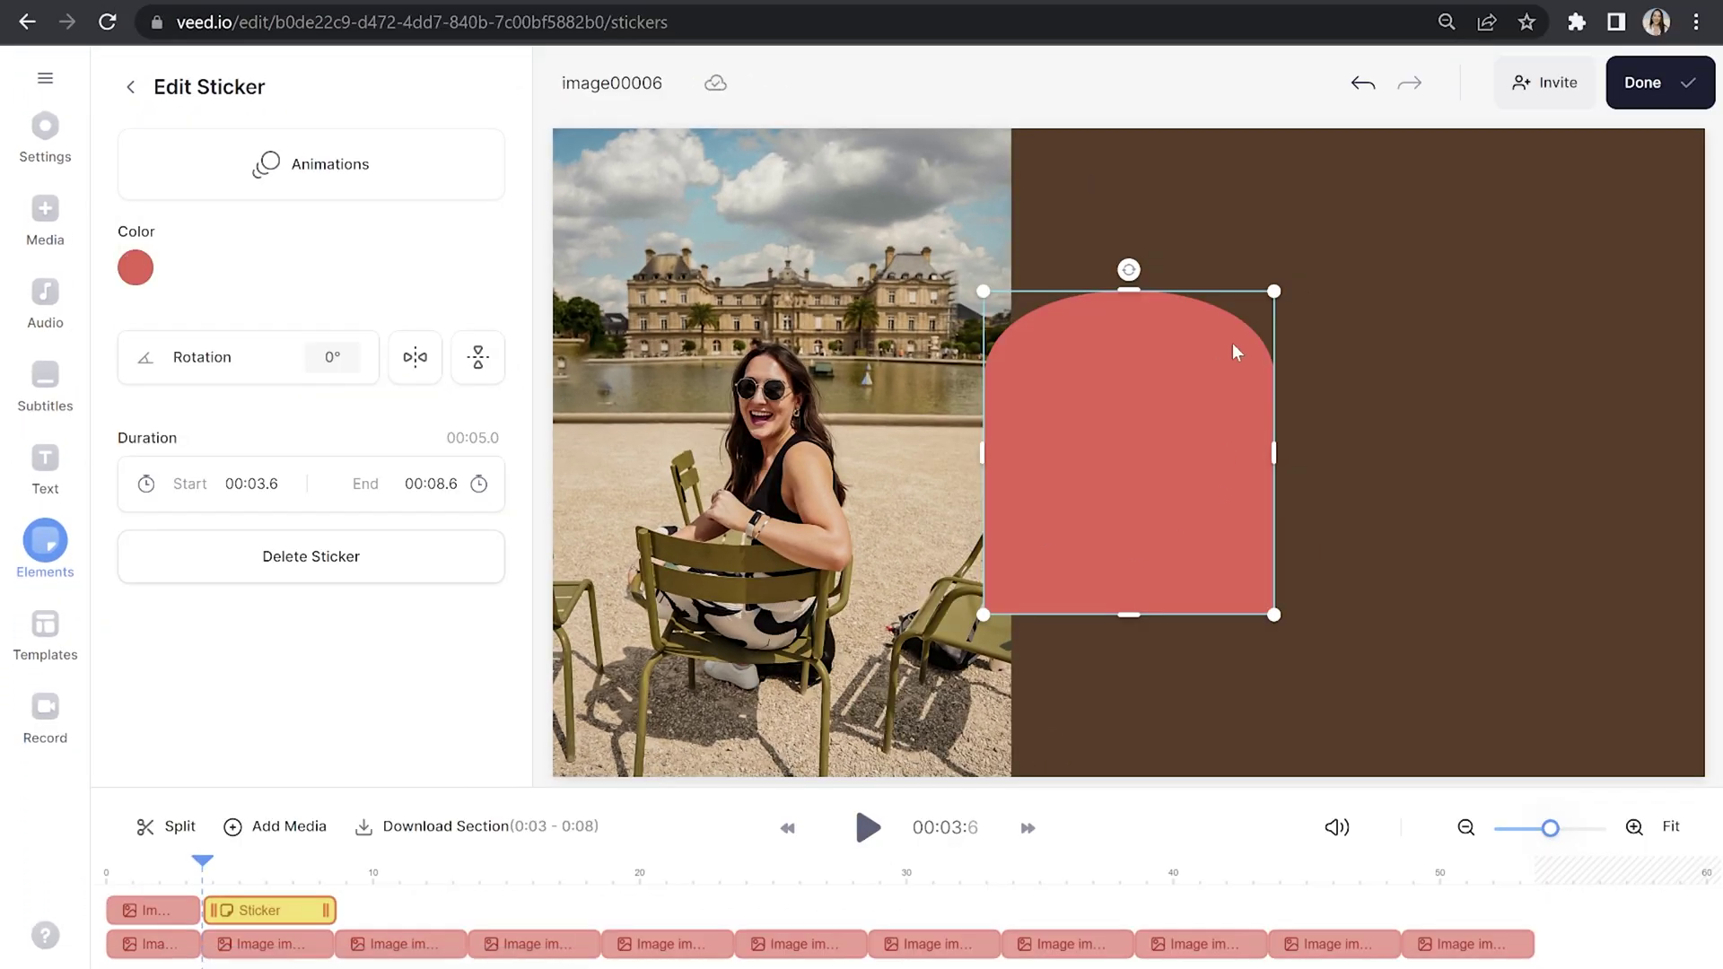
# Stretch the arch sticker to full canvas height beside the photo and recolor it with a dark olive sampled from the photo
pyautogui.moveTo(1150, 419); pyautogui.dragTo(1185, 437)
pyautogui.moveTo(1303, 303); pyautogui.dragTo(1457, 131)
pyautogui.moveTo(1234, 628); pyautogui.dragTo(1234, 770)
pyautogui.moveTo(1104, 674); pyautogui.dragTo(1073, 673)
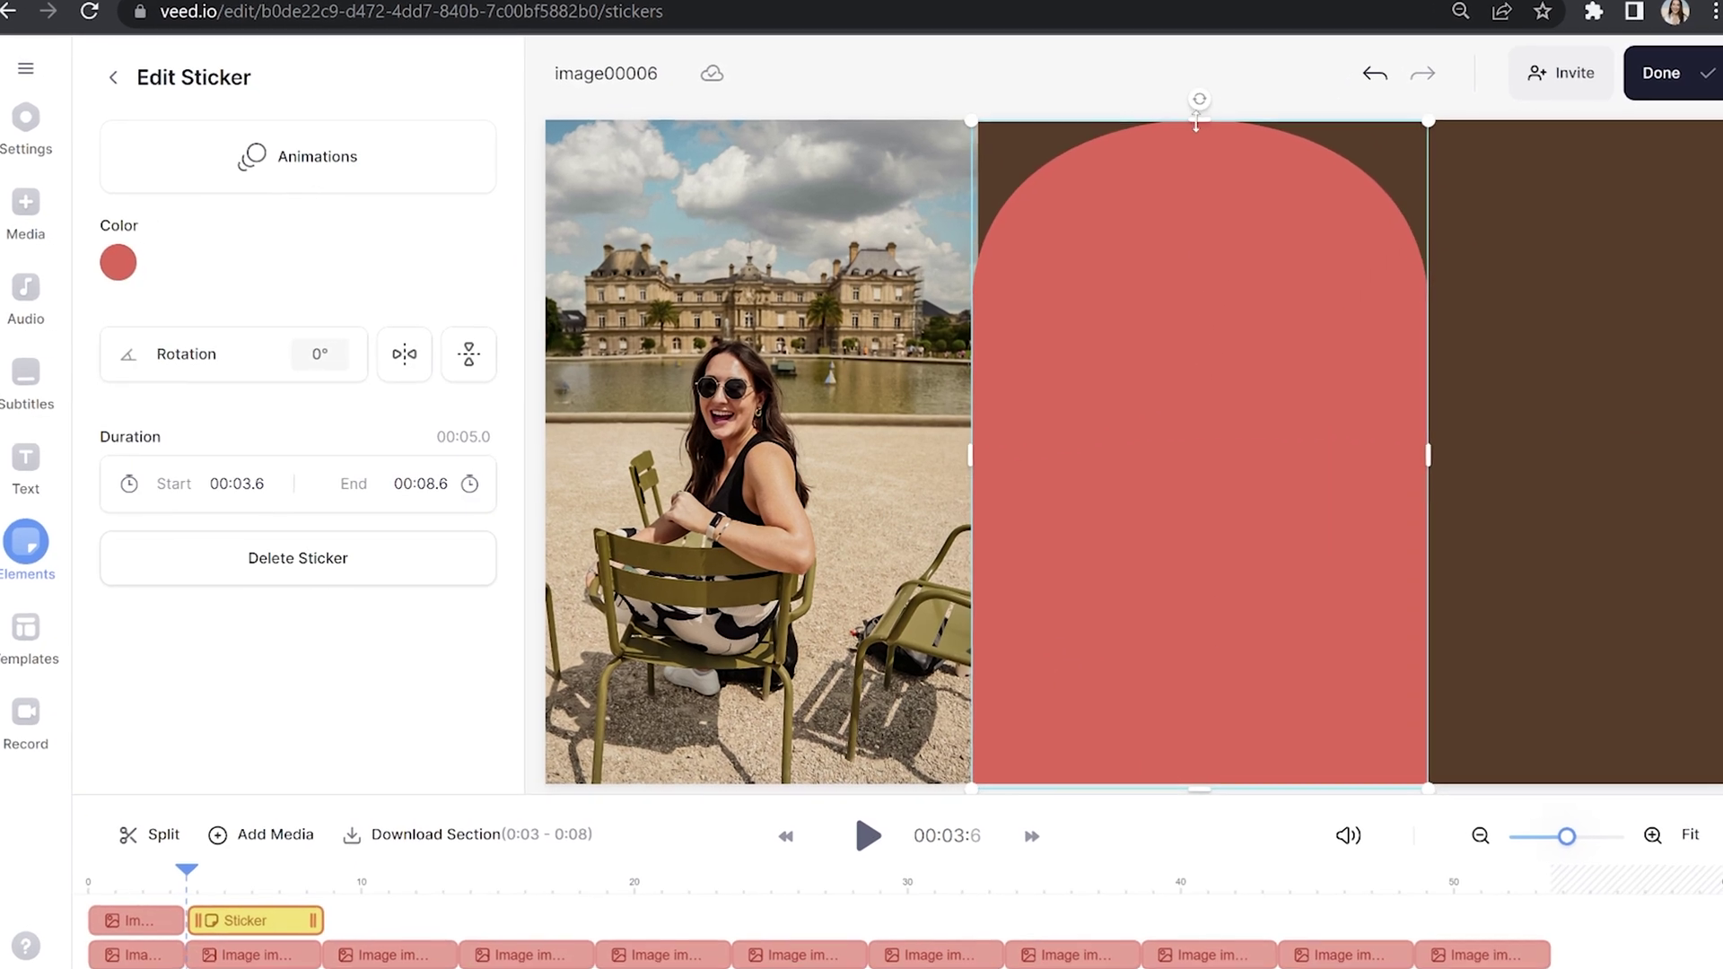
pyautogui.moveTo(1427, 449); pyautogui.dragTo(1321, 455)
pyautogui.click(101, 258)
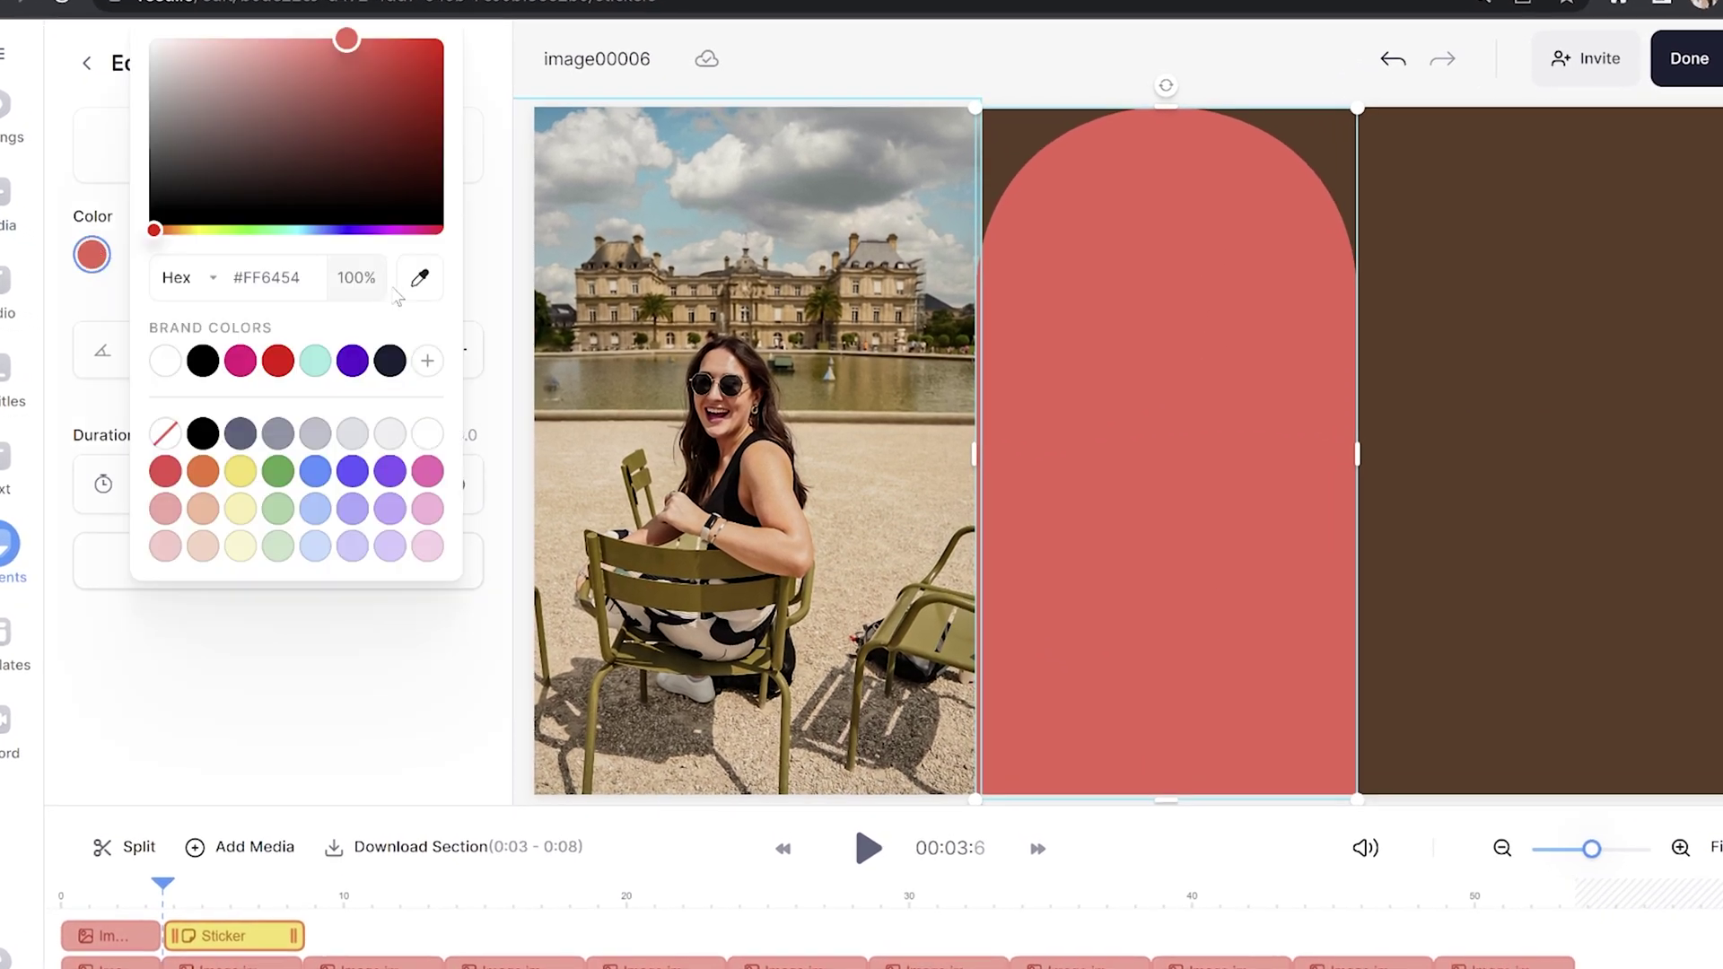
pyautogui.click(844, 303)
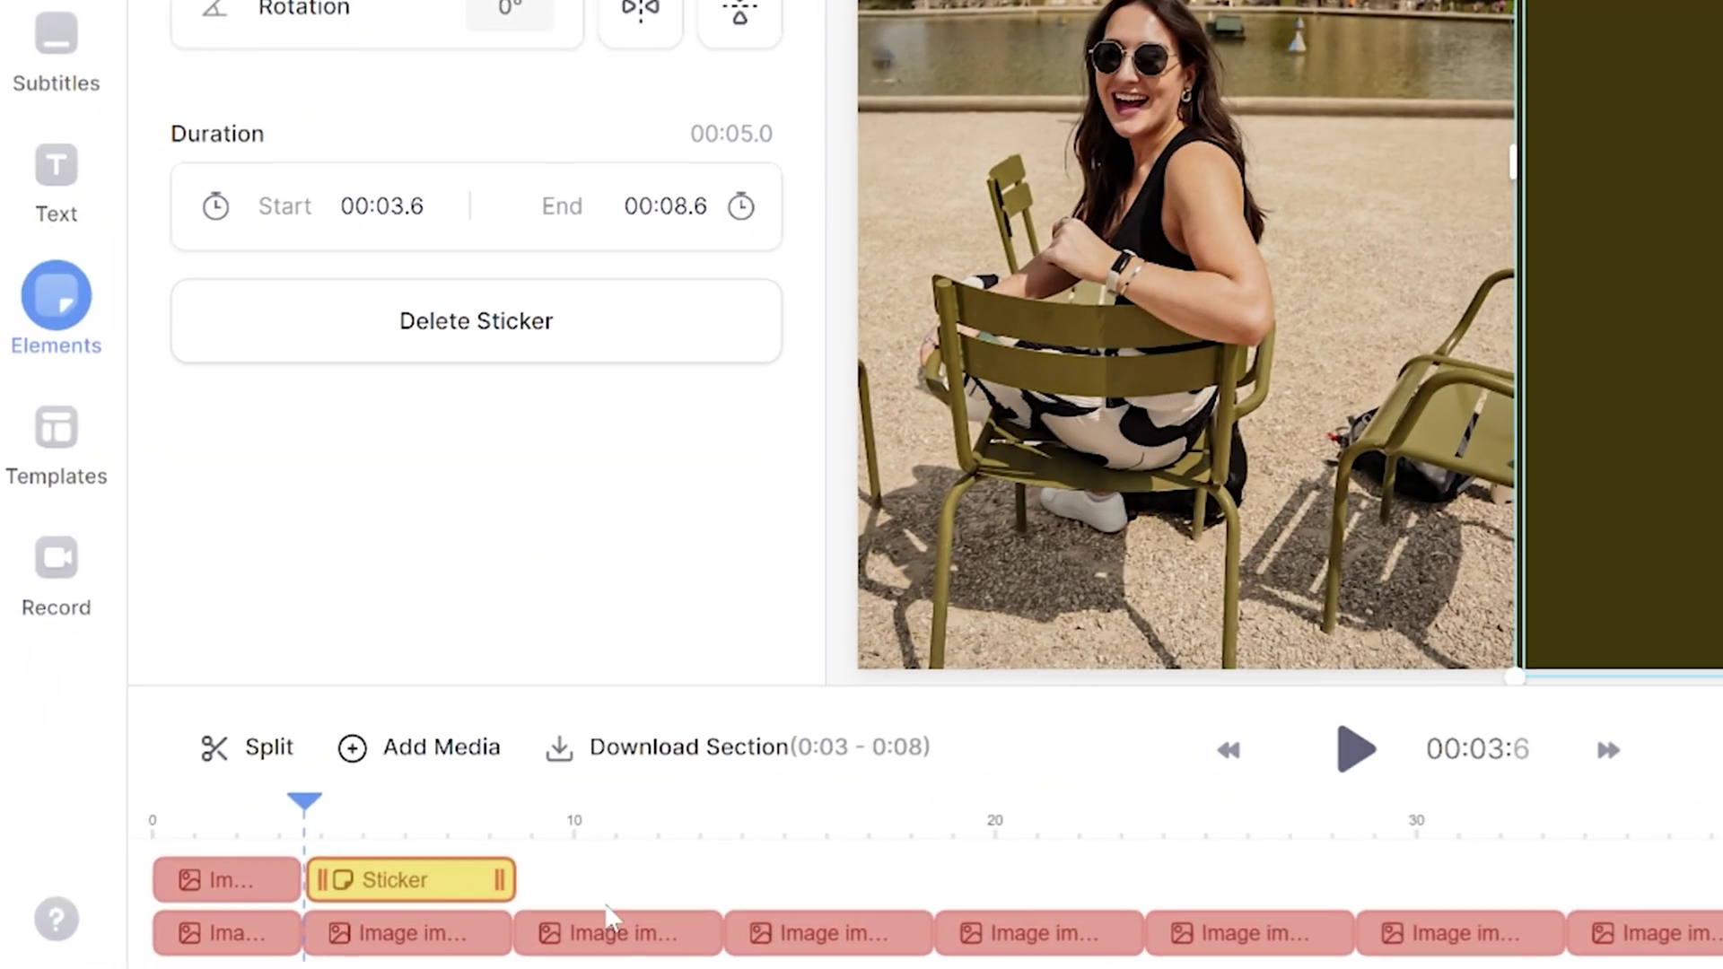
# Move the next image clip above the sticker clip on the timeline, then enlarge and center its photo inside the arch
pyautogui.moveTo(314, 964); pyautogui.dragTo(279, 898)
pyautogui.moveTo(478, 824); pyautogui.dragTo(290, 790)
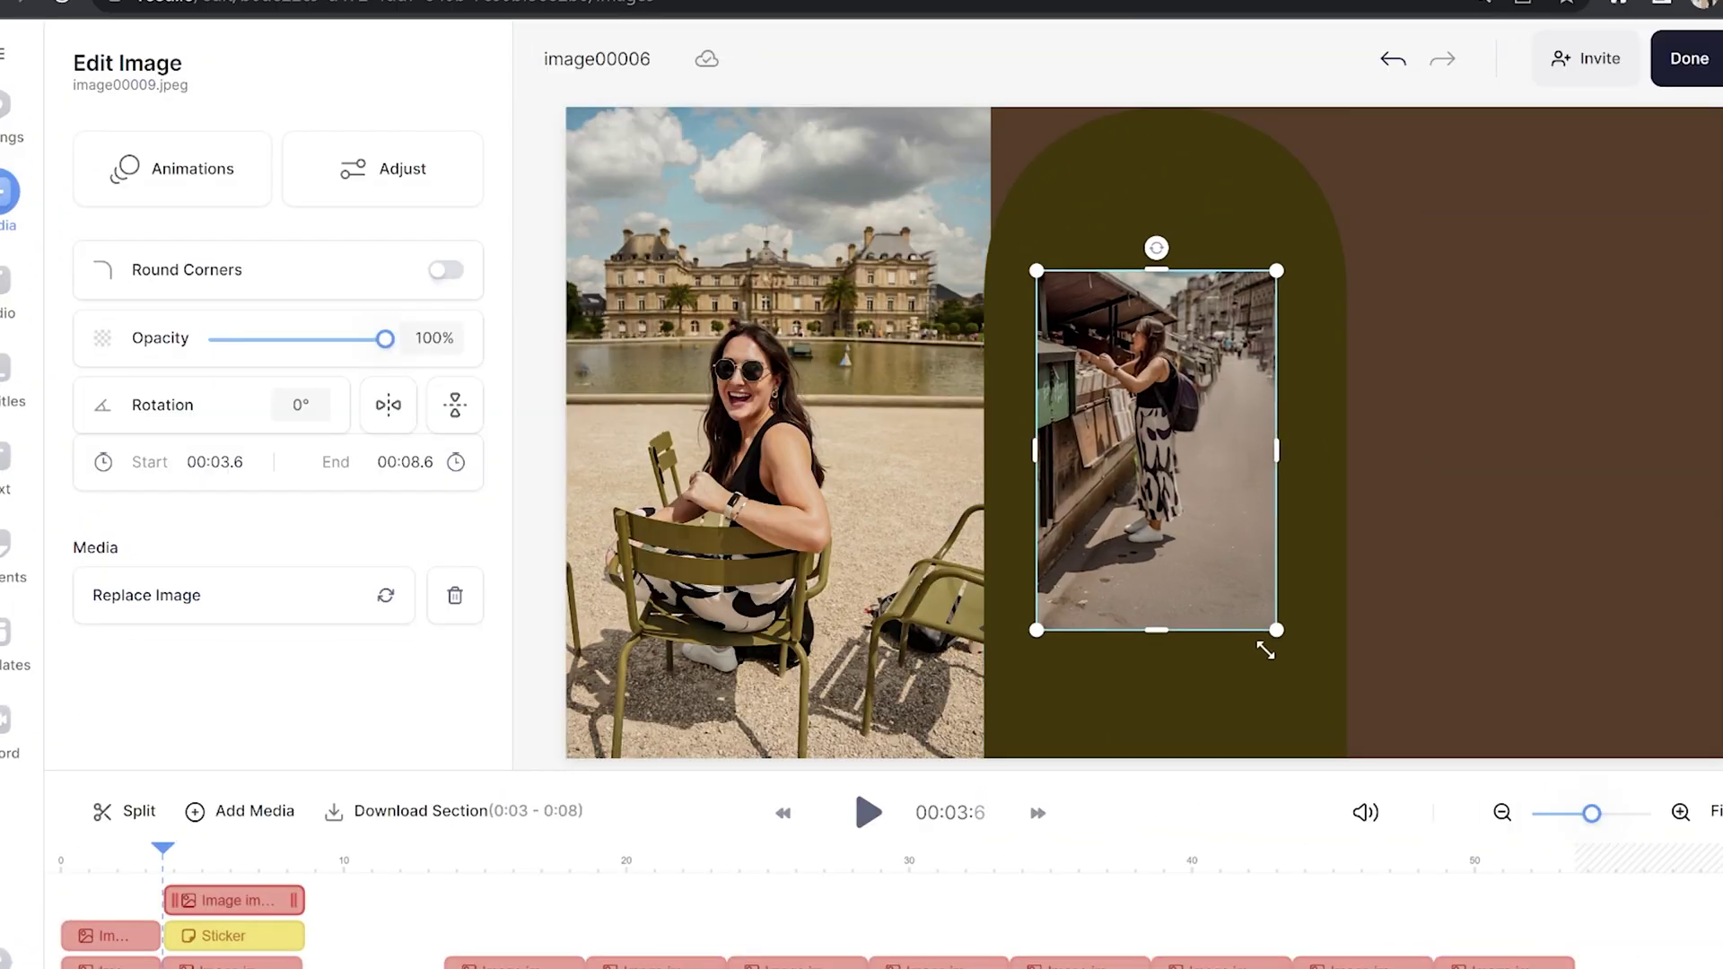
pyautogui.moveTo(1265, 650); pyautogui.dragTo(1286, 755)
pyautogui.moveTo(1219, 646)
pyautogui.mouseDown()
pyautogui.moveTo(1201, 646)
pyautogui.moveTo(1203, 670)
pyautogui.mouseUp()
pyautogui.moveTo(1166, 295); pyautogui.dragTo(1154, 238)
# Round all corners of the photo inside the arch to 90 and give it the Fade entrance animation
pyautogui.click(442, 273)
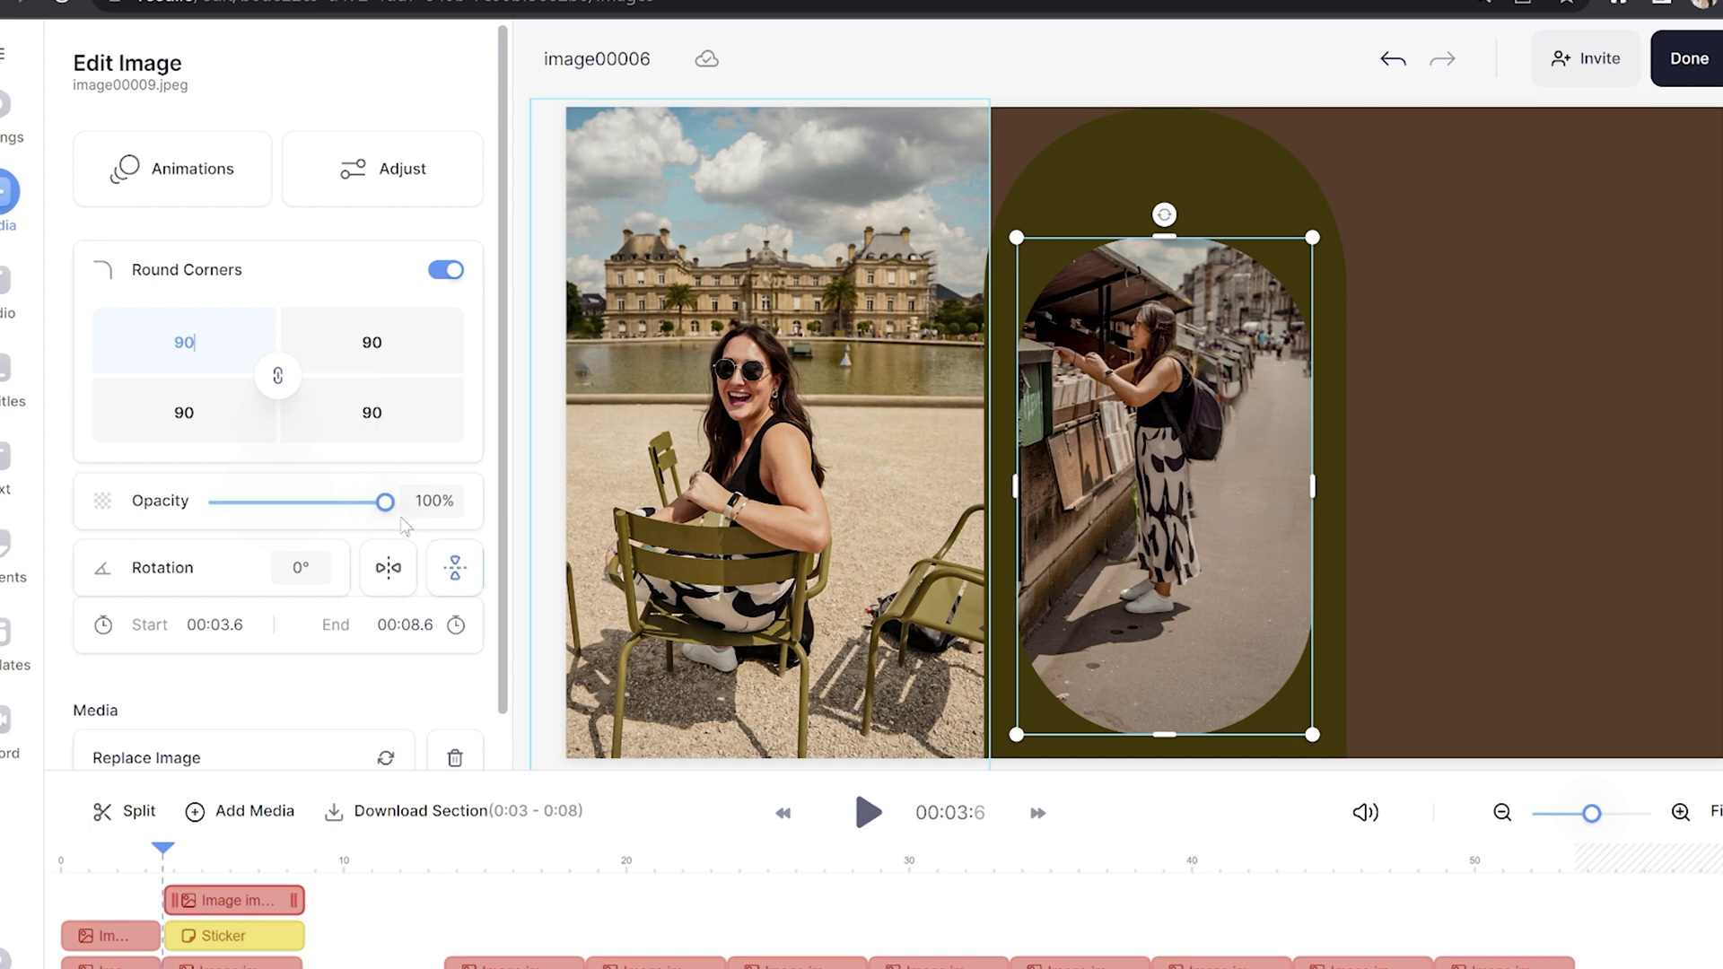
pyautogui.moveTo(384, 502)
pyautogui.mouseDown()
pyautogui.moveTo(336, 502)
pyautogui.moveTo(405, 509)
pyautogui.mouseUp()
pyautogui.click(132, 154)
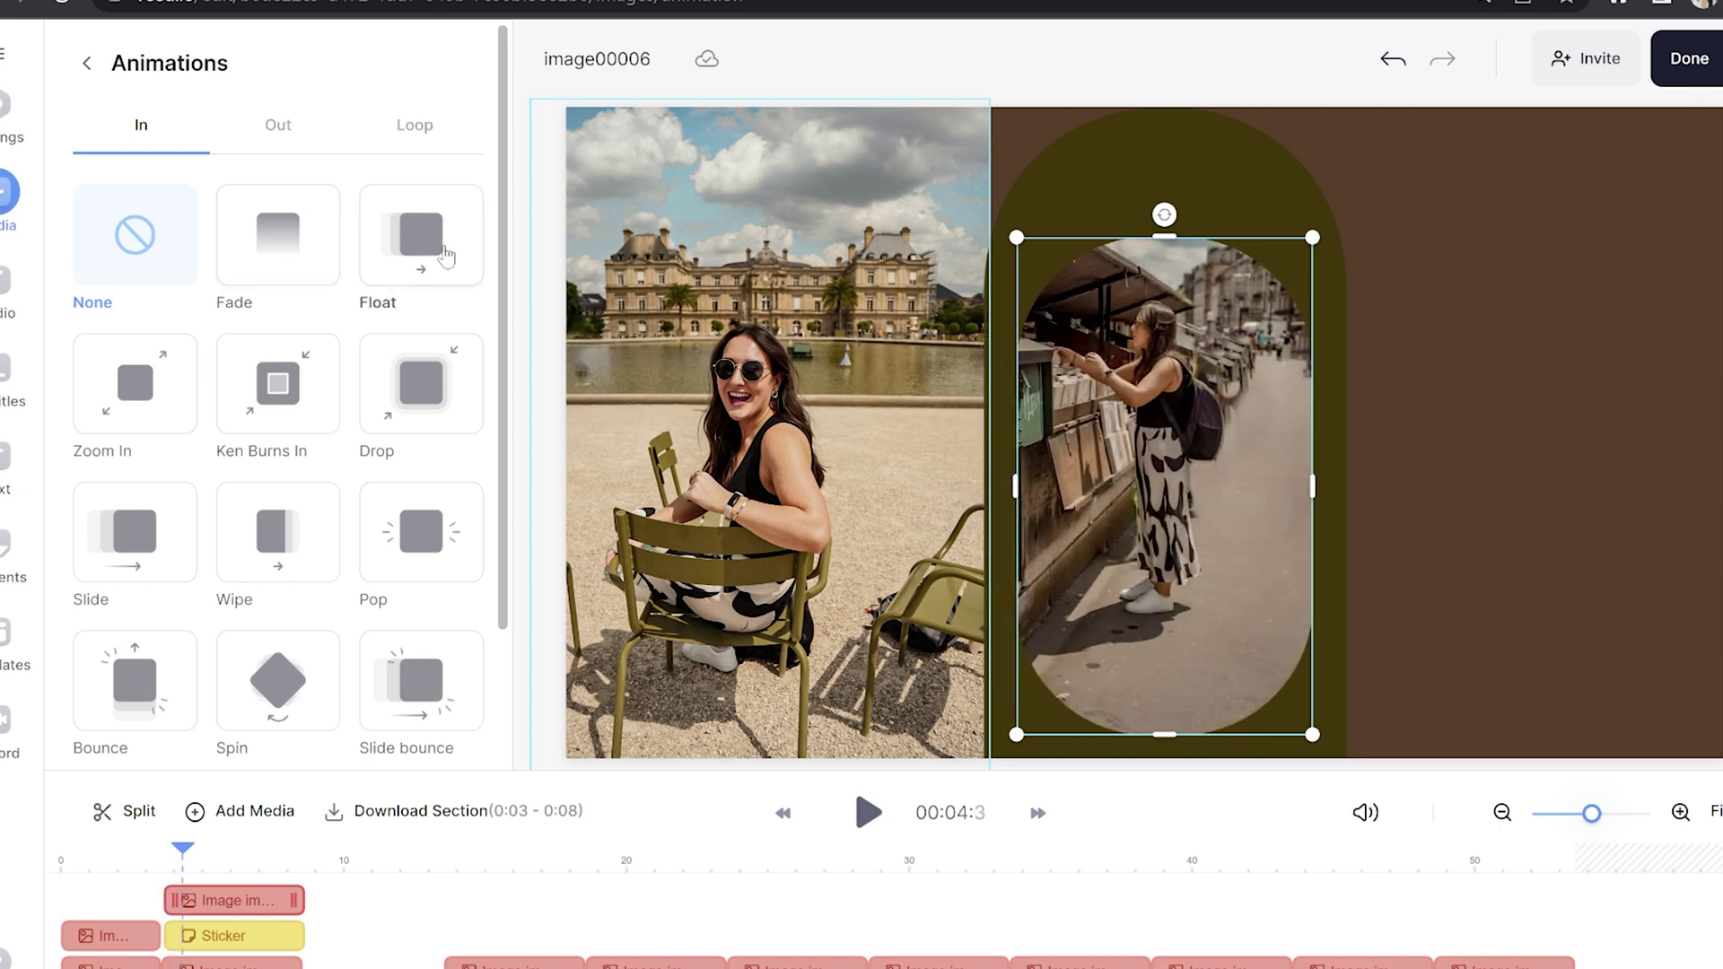
pyautogui.click(314, 267)
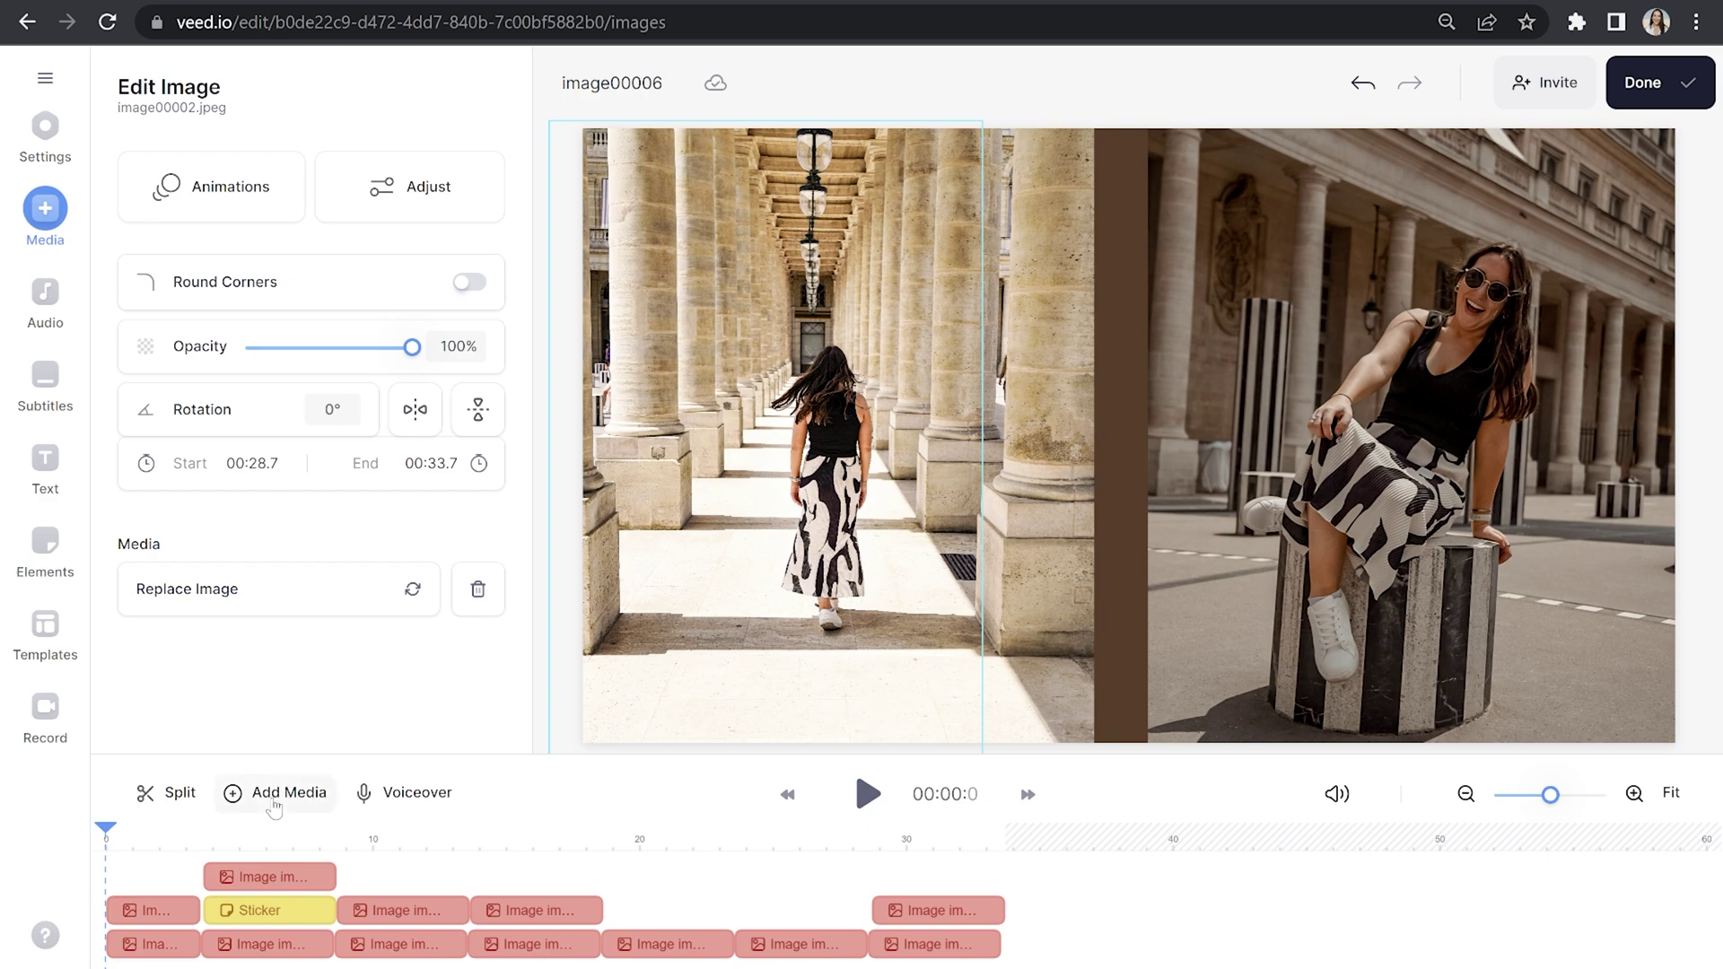
pyautogui.click(274, 793)
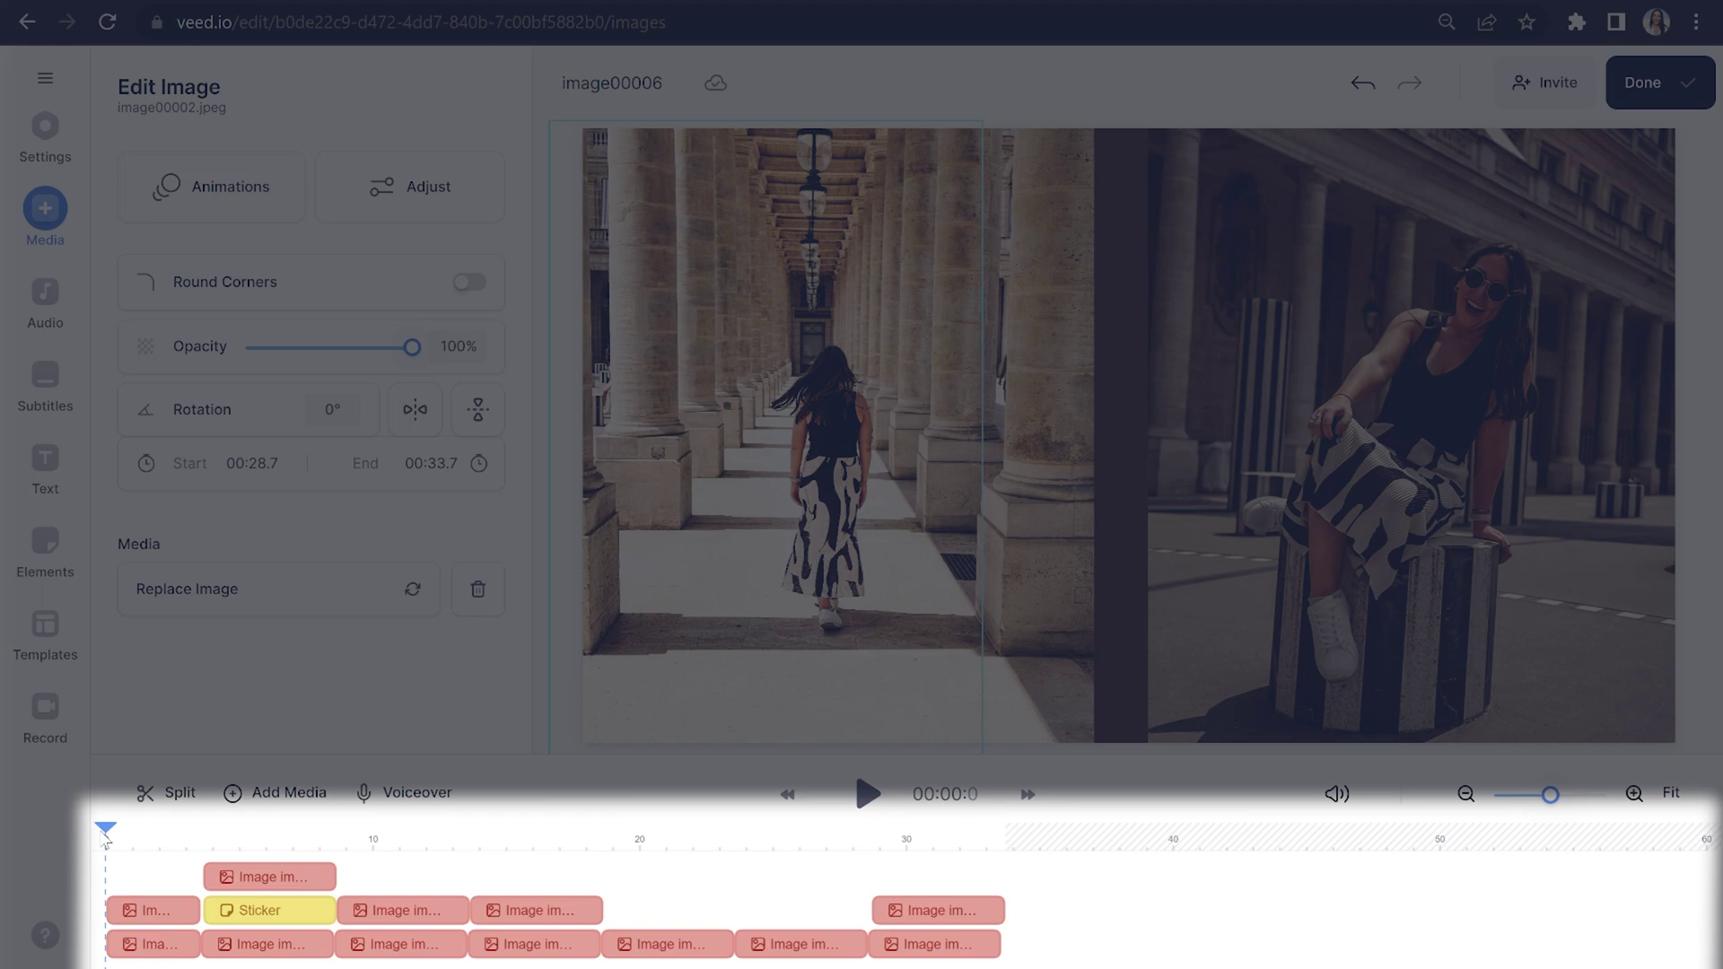
pyautogui.moveTo(106, 841)
pyautogui.mouseDown()
pyautogui.moveTo(252, 844)
pyautogui.moveTo(102, 845)
pyautogui.mouseUp()
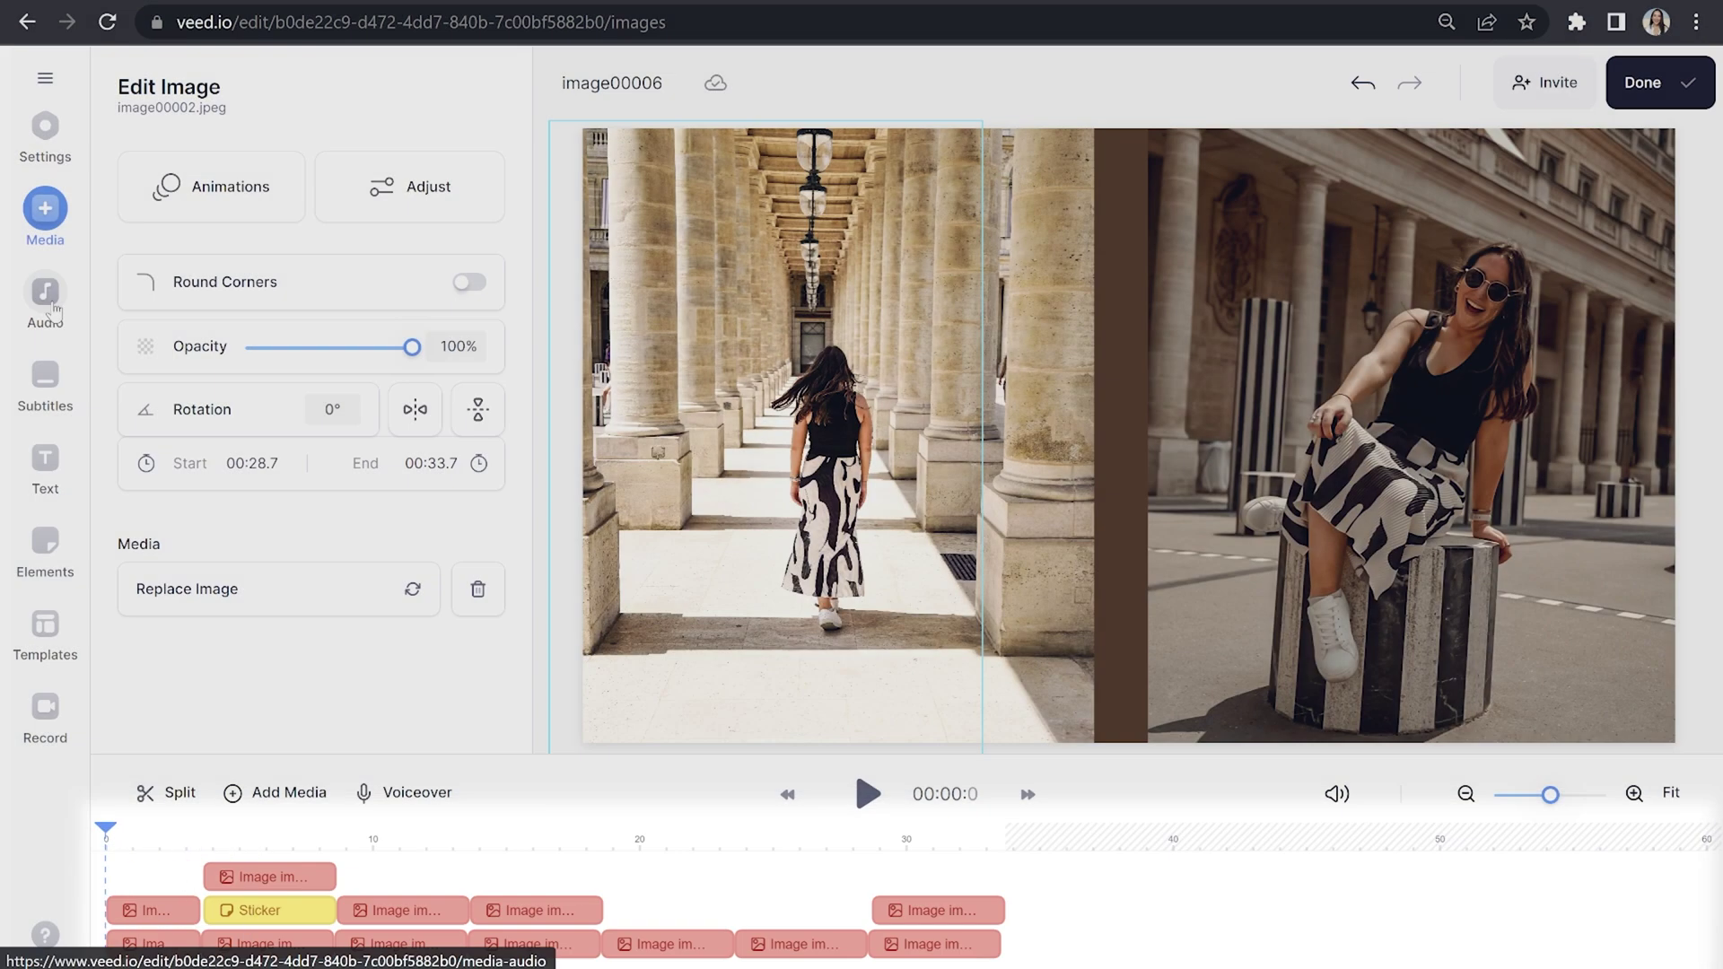
# Search the stock music for "paris", add the Summer In Paris track, and trim its end to match the last image clips
pyautogui.click(39, 330)
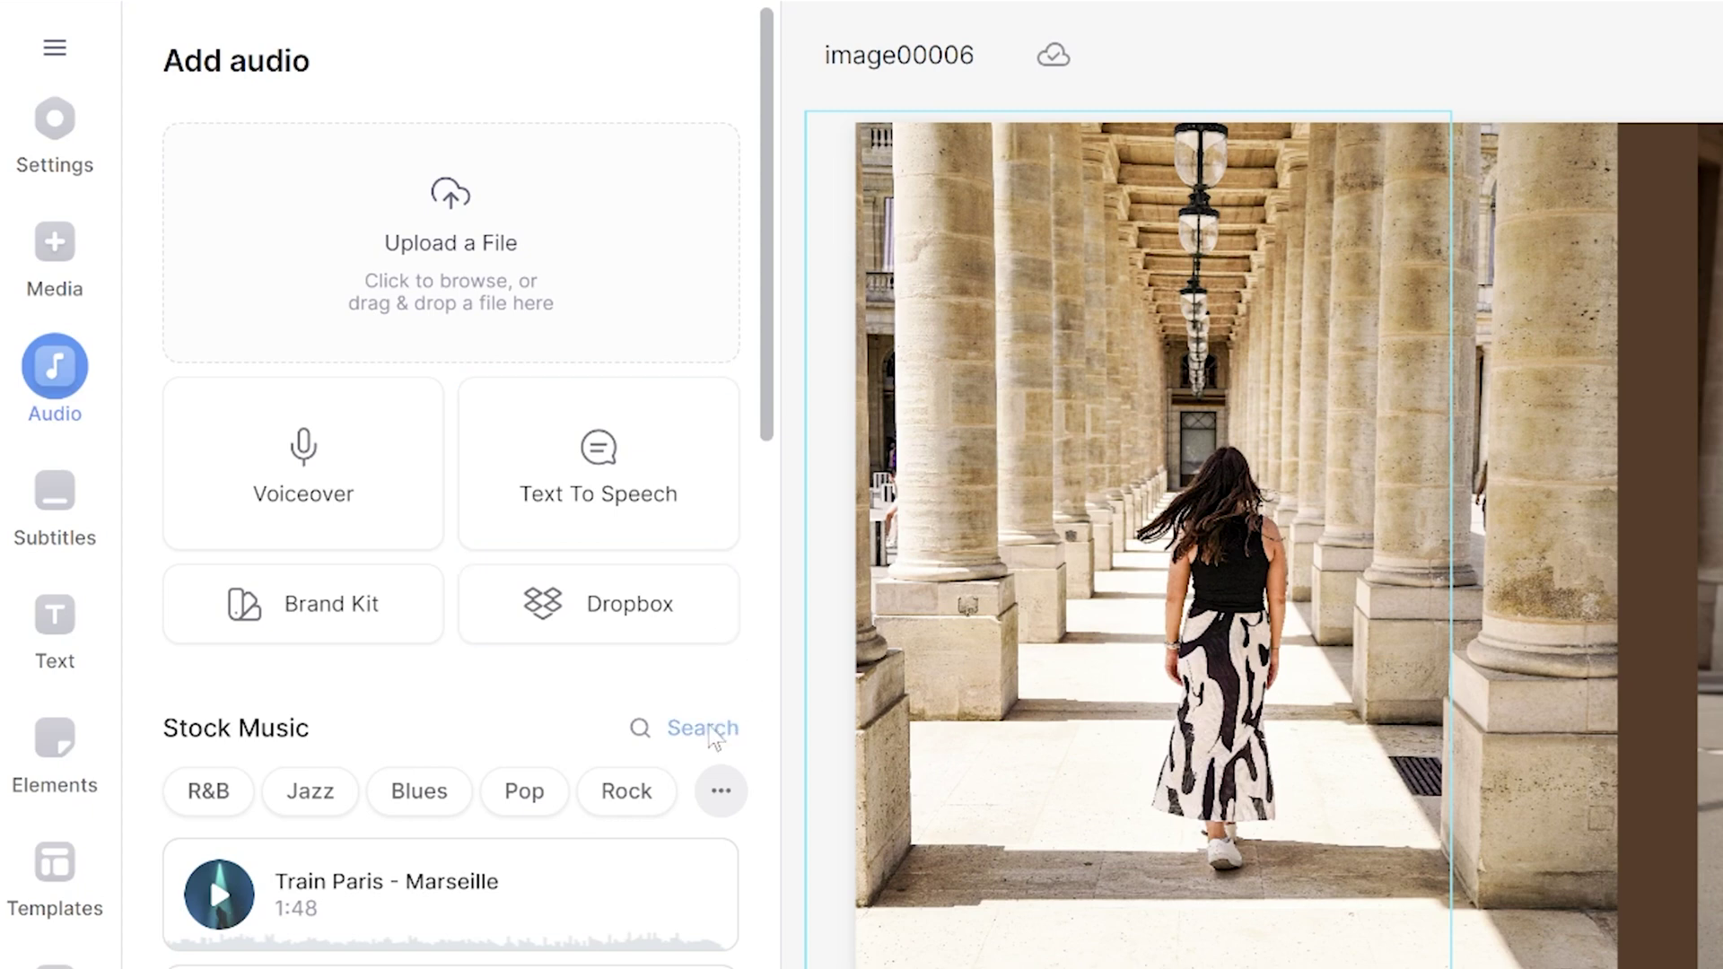
pyautogui.click(707, 731)
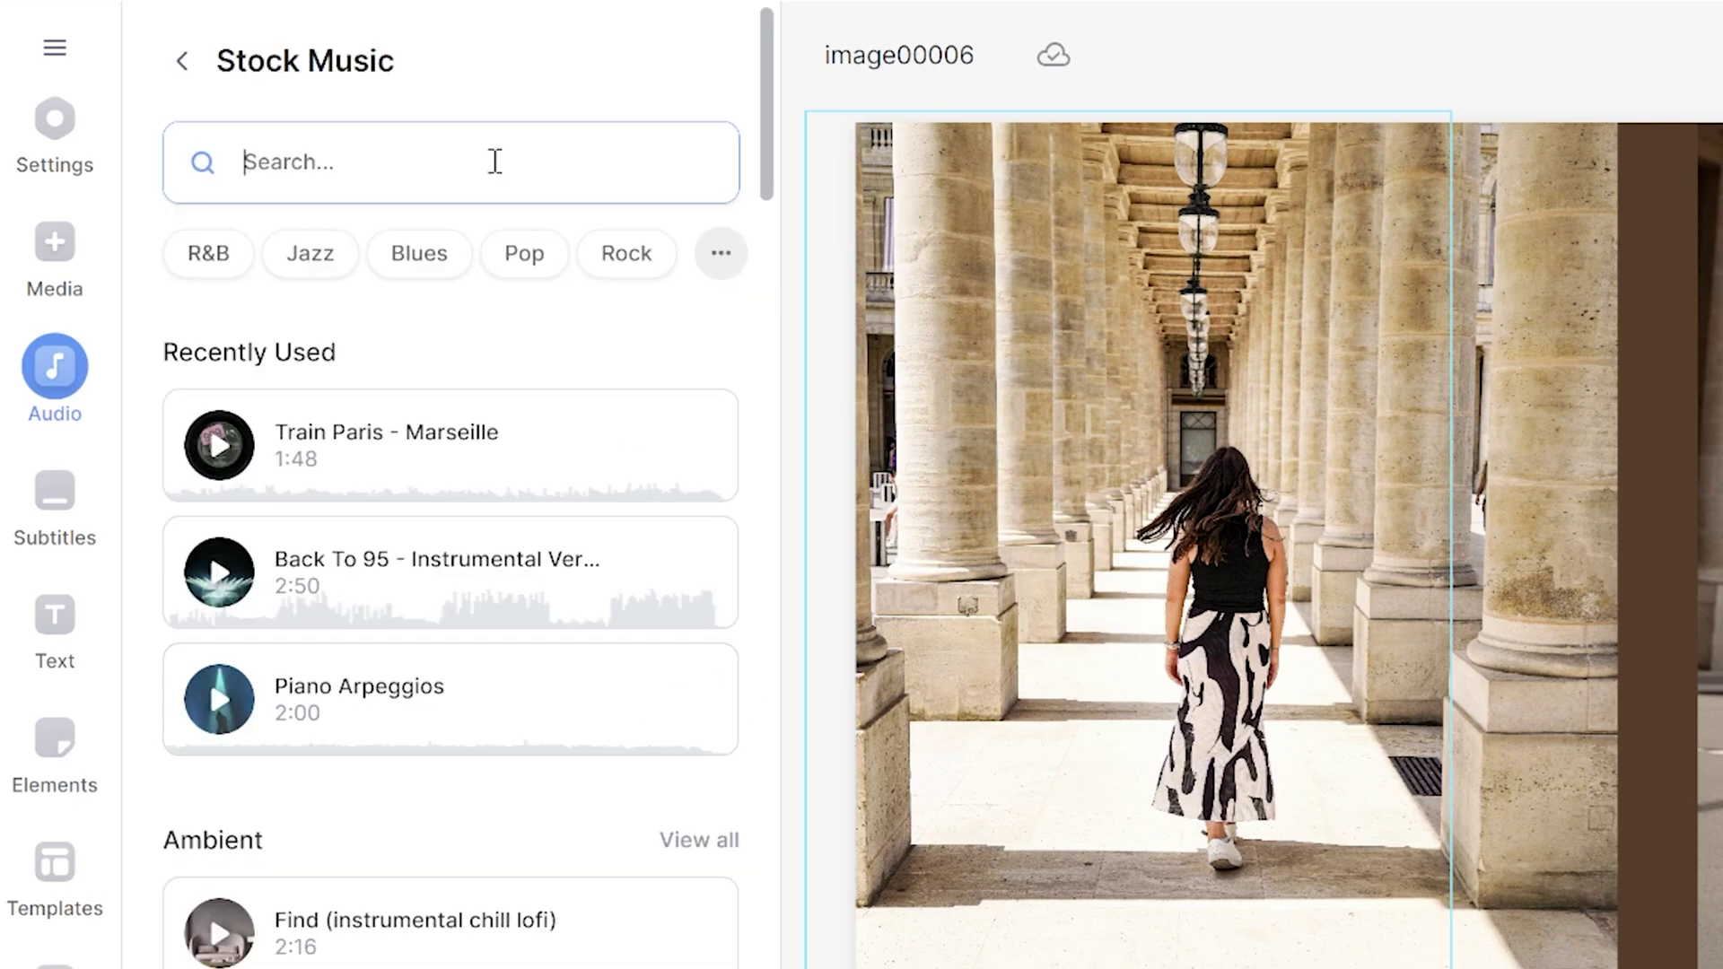
pyautogui.write('paris')
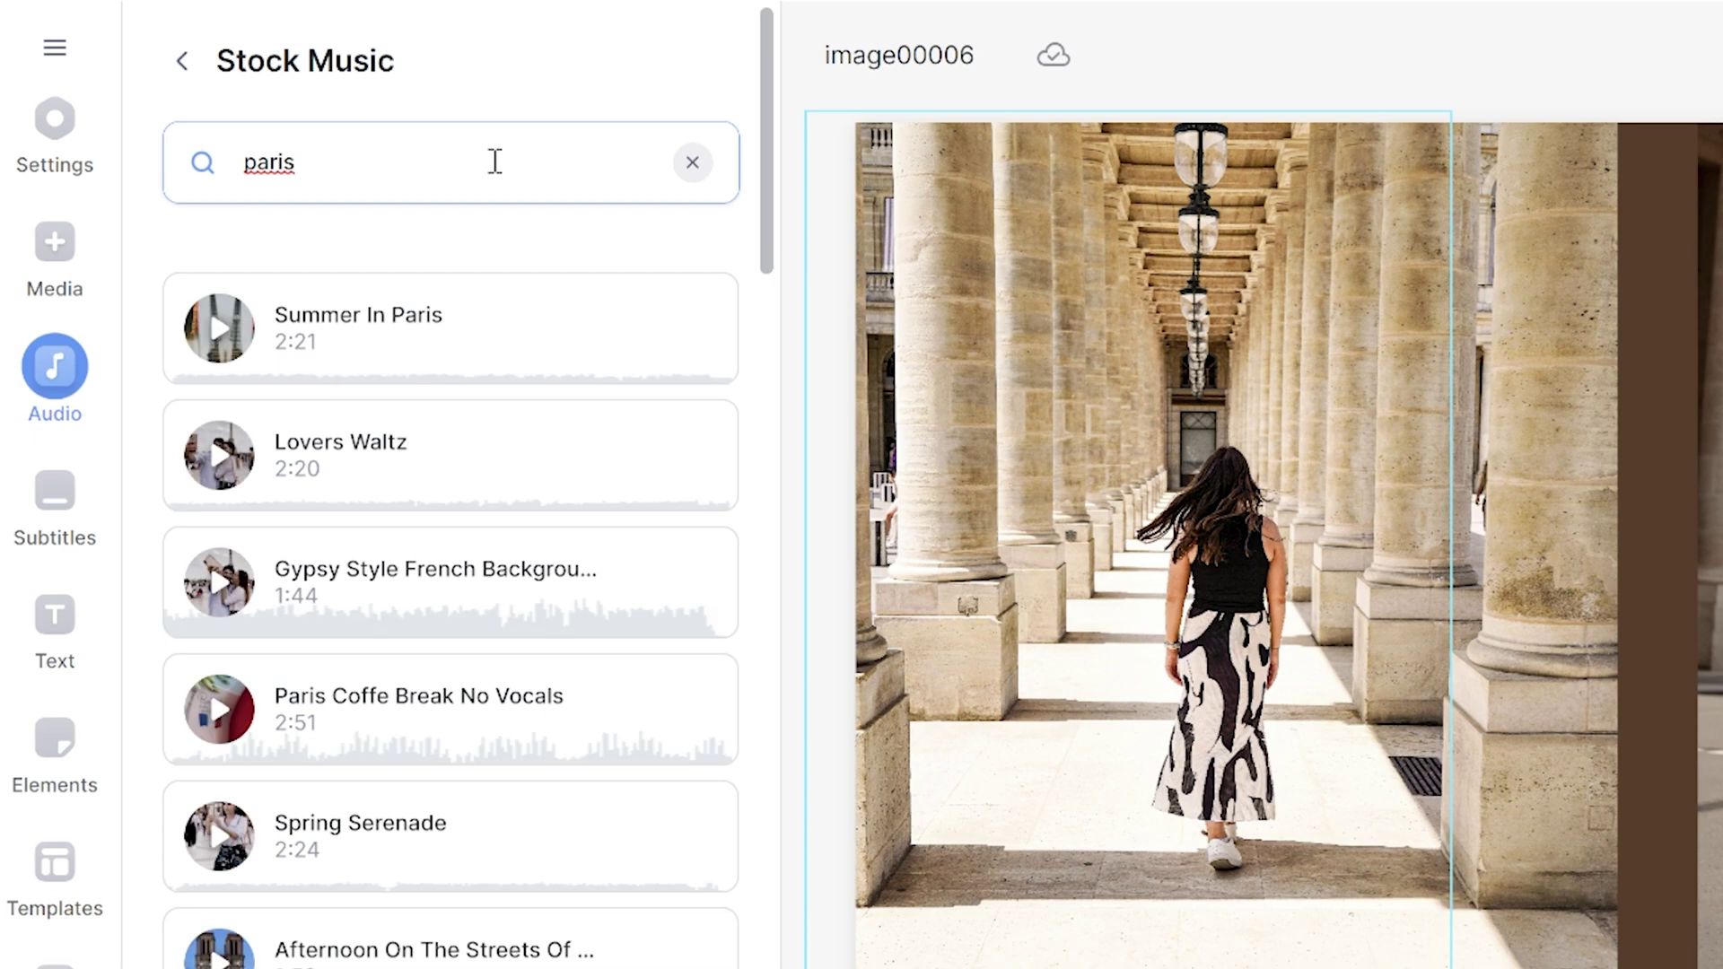
pyautogui.click(215, 330)
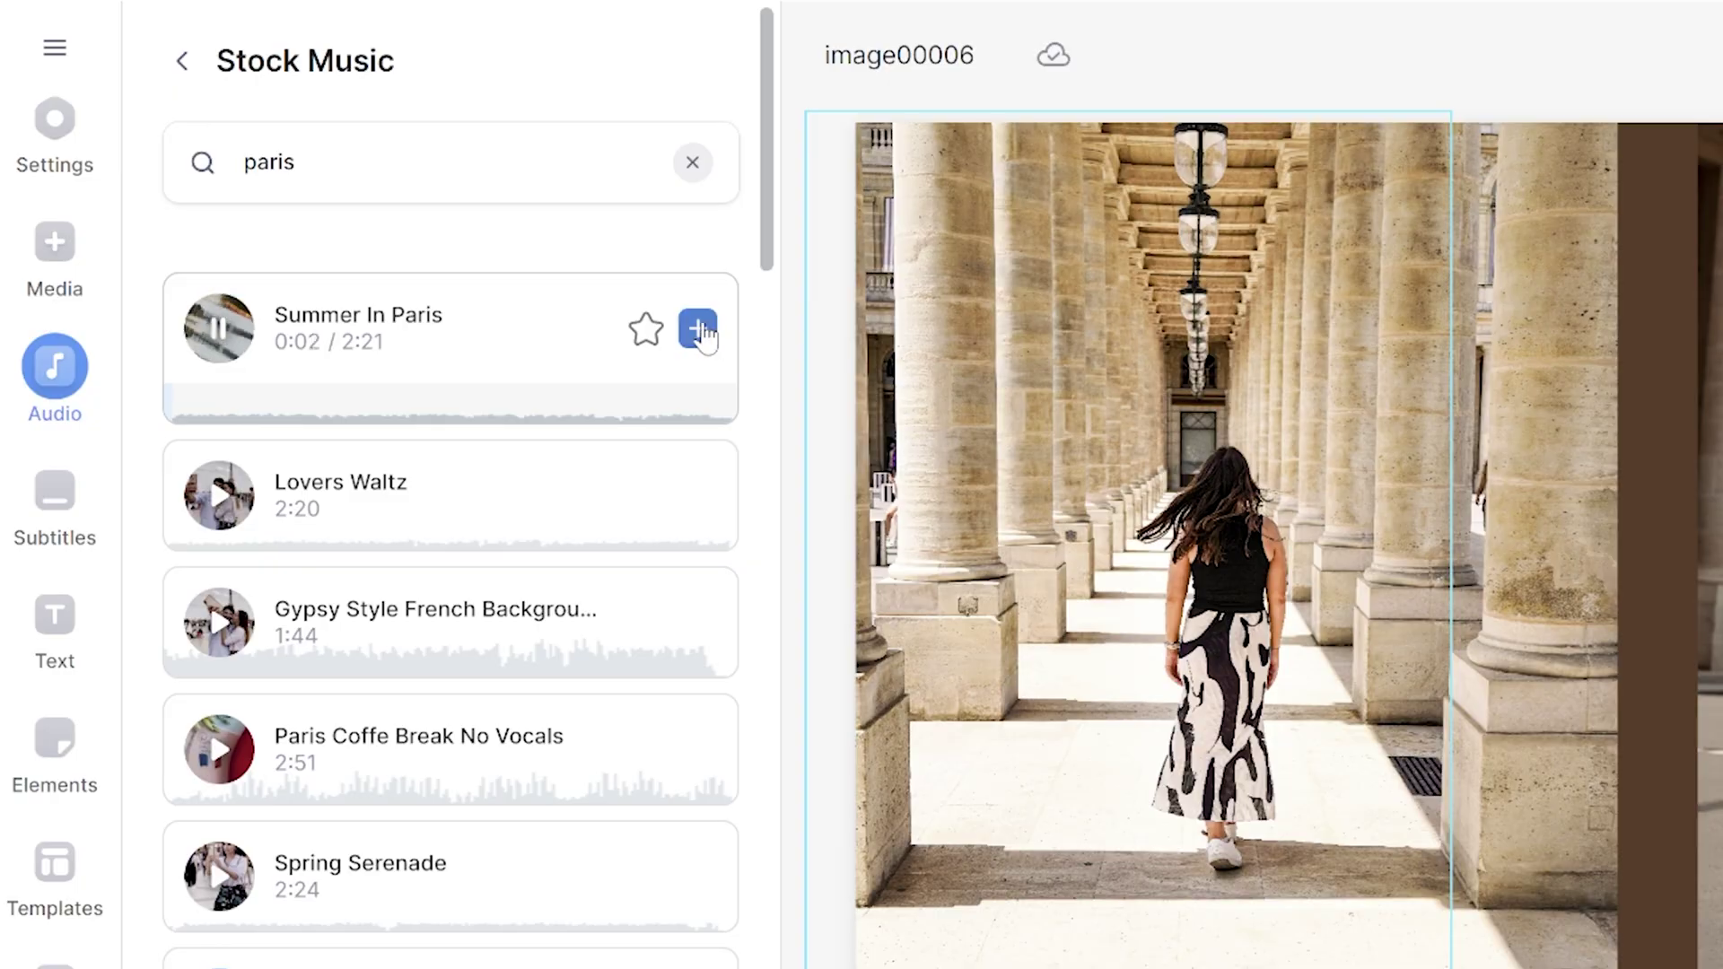
pyautogui.click(700, 331)
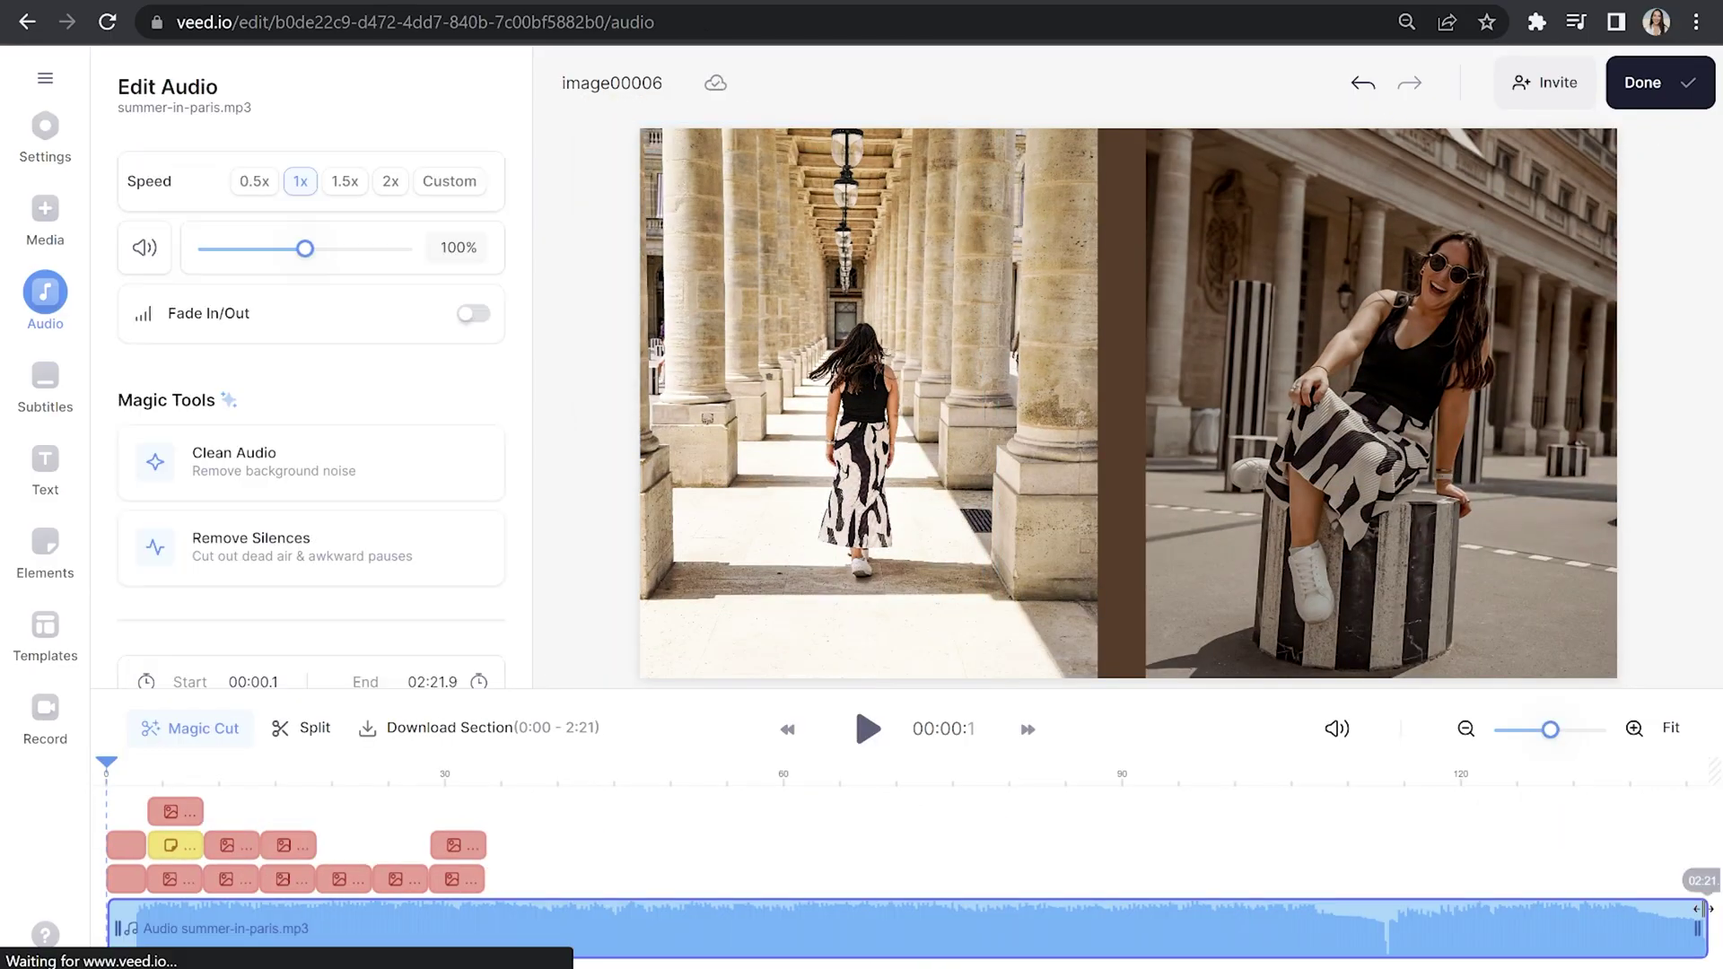
pyautogui.moveTo(1705, 929); pyautogui.dragTo(761, 880)
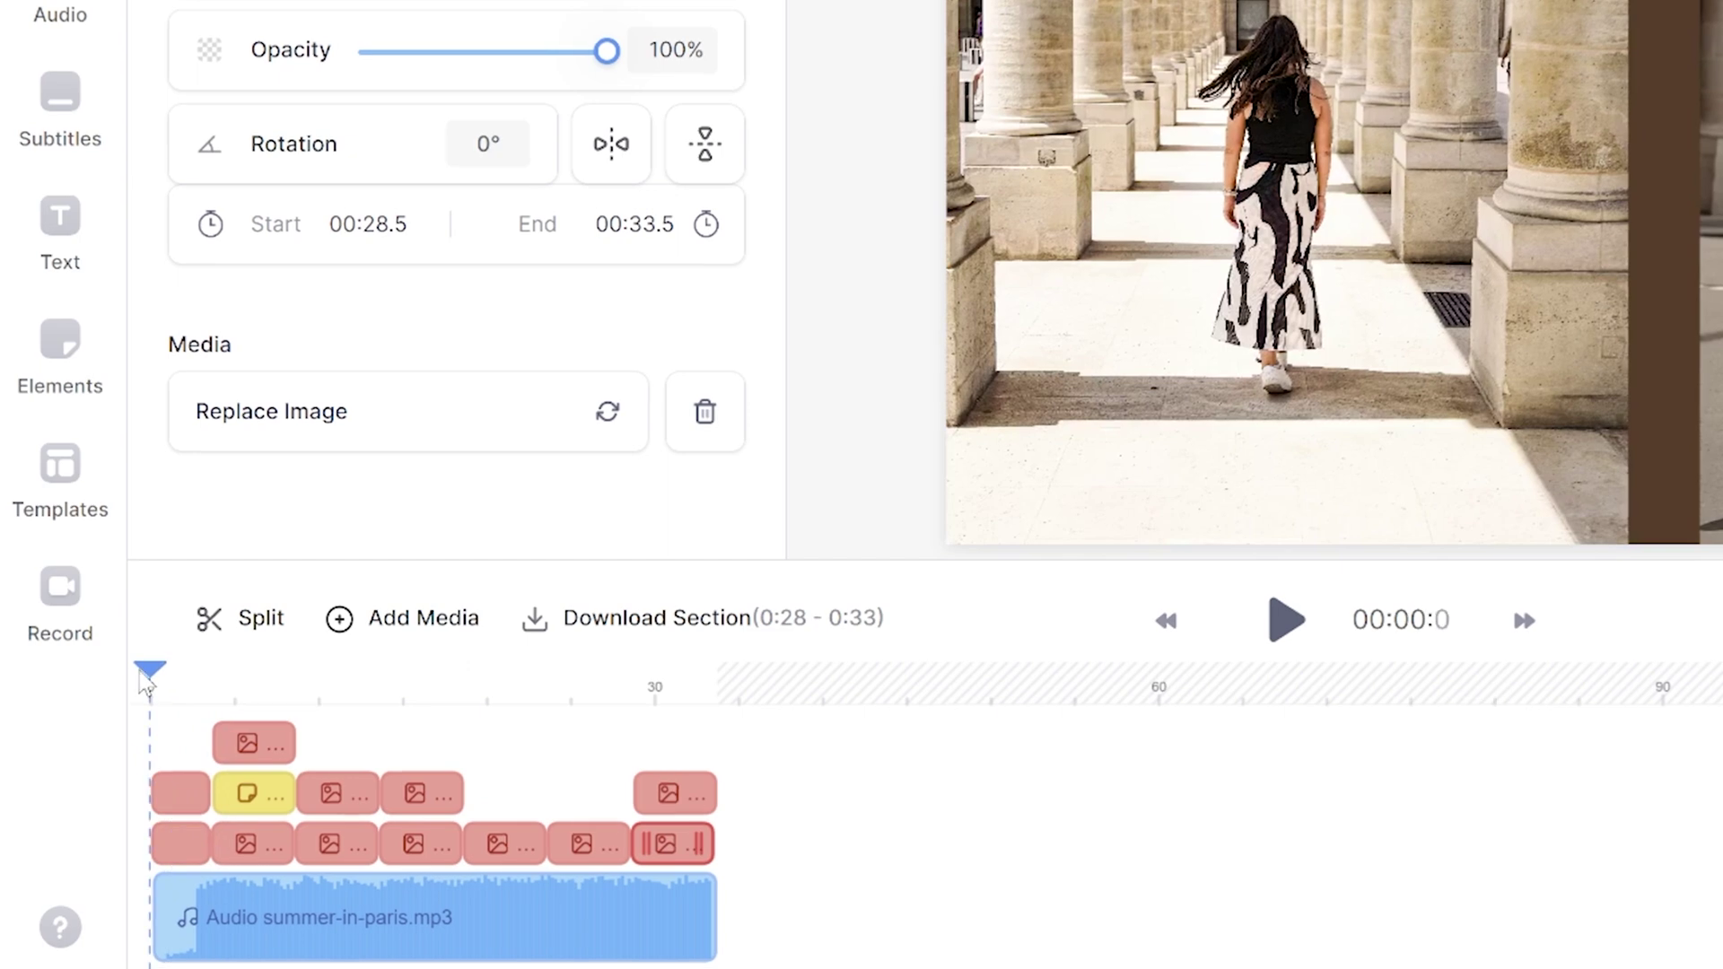
# Add a headline title reading "Paris June 2023" at the start of the slideshow, in Castoro at 60px
pyautogui.click(59, 217)
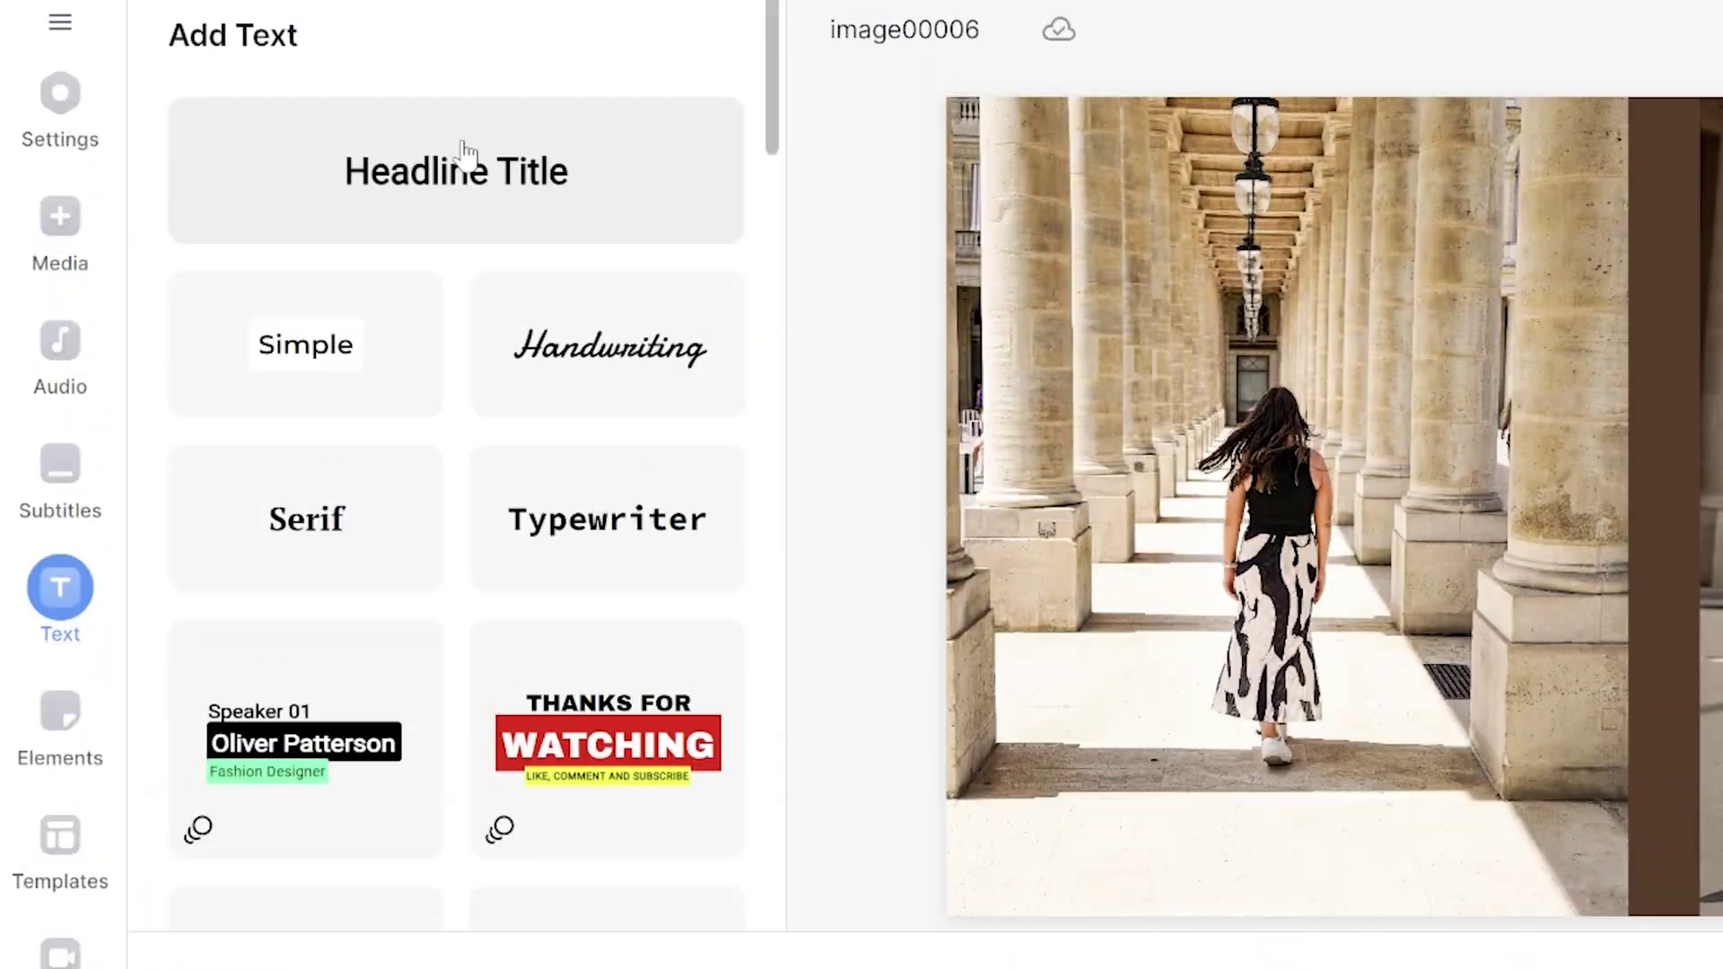
pyautogui.click(462, 163)
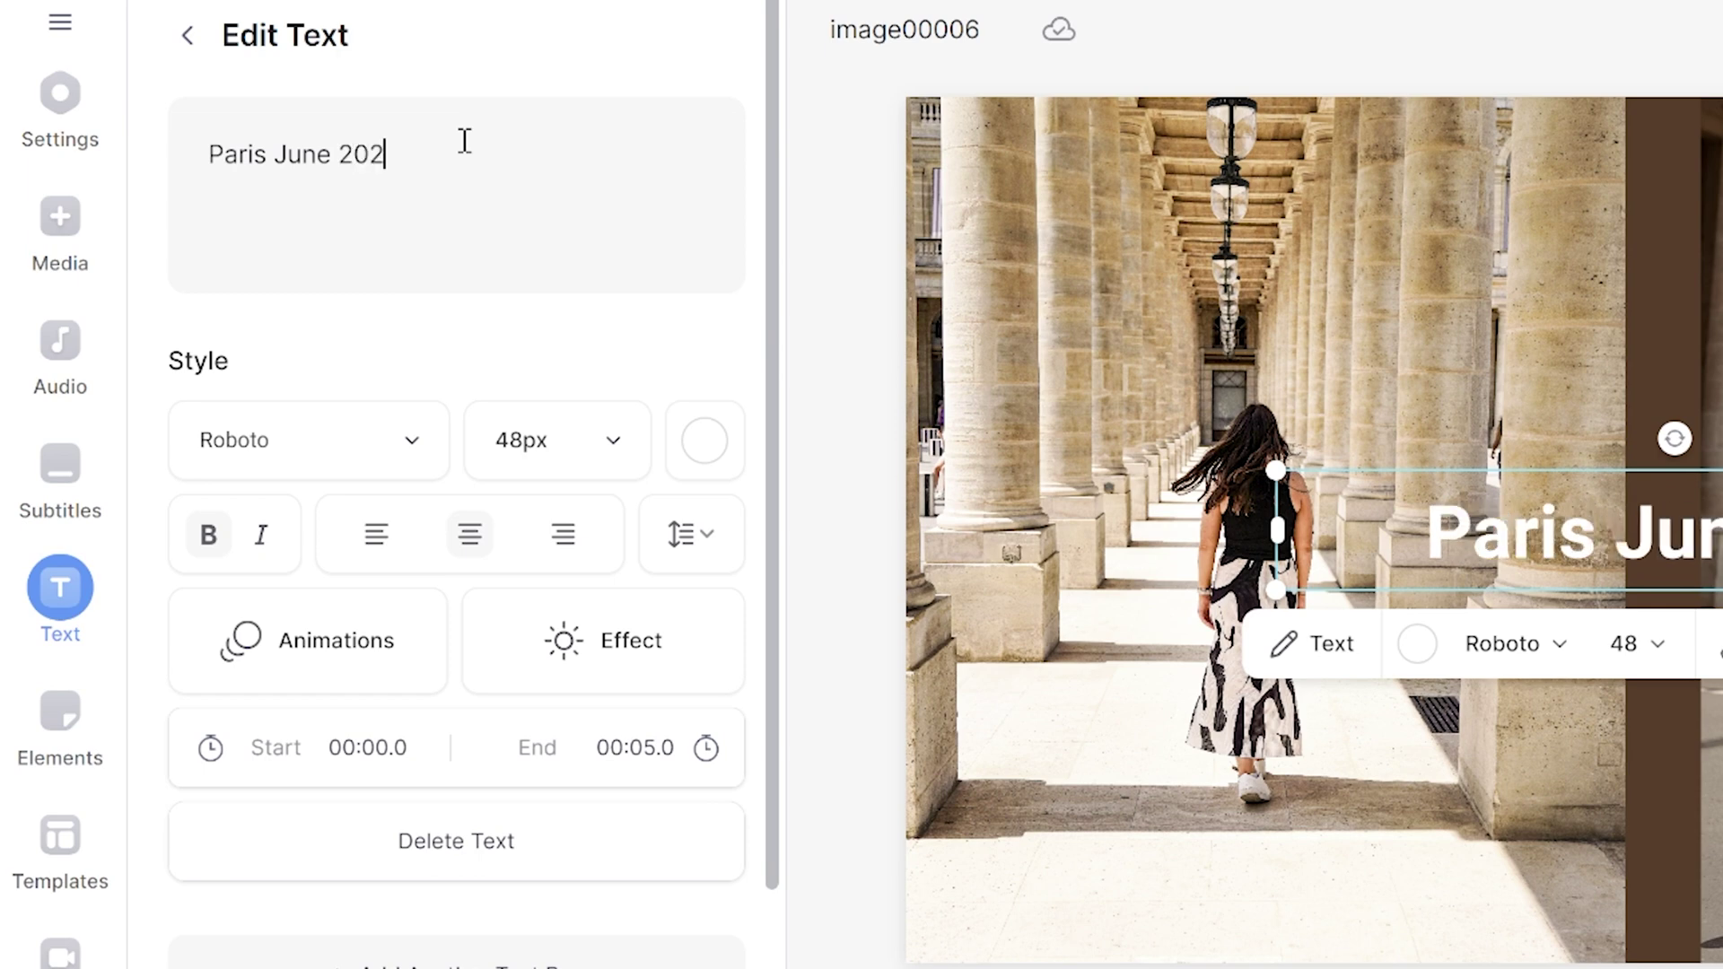
pyautogui.click(403, 440)
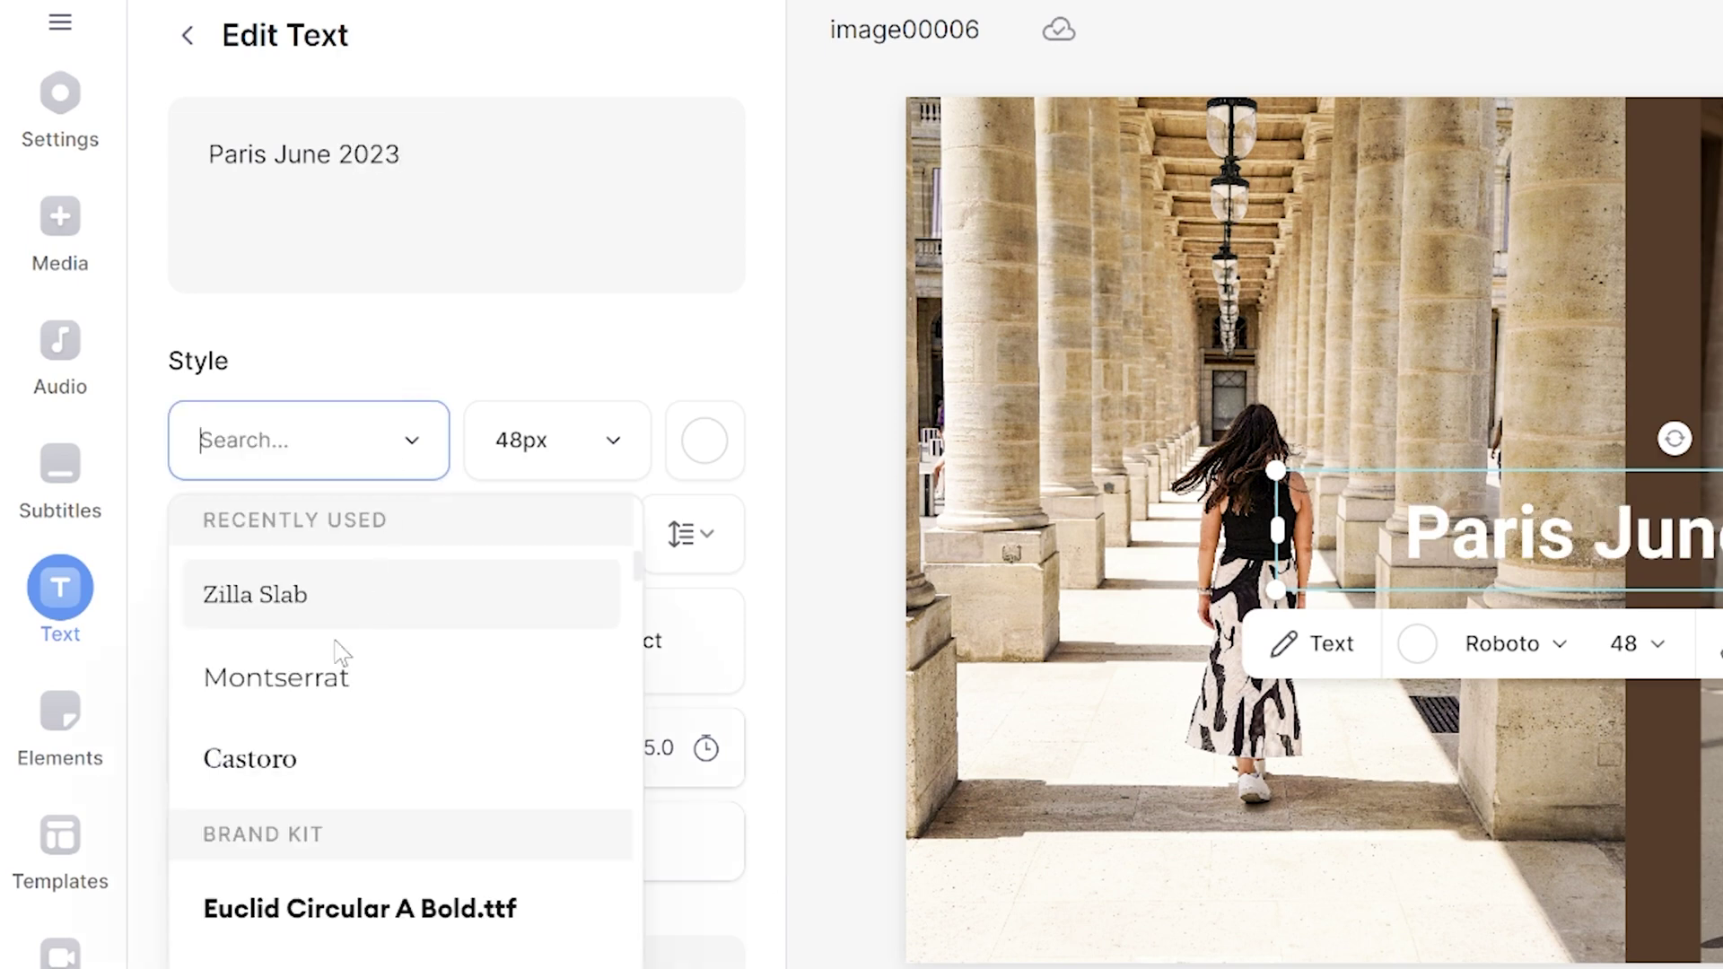
pyautogui.click(315, 754)
pyautogui.click(547, 440)
pyautogui.click(547, 958)
# Apply the Rounded BG effect to the title and give it the Typewriter entrance animation
pyautogui.click(712, 454)
pyautogui.click(661, 650)
pyautogui.click(661, 650)
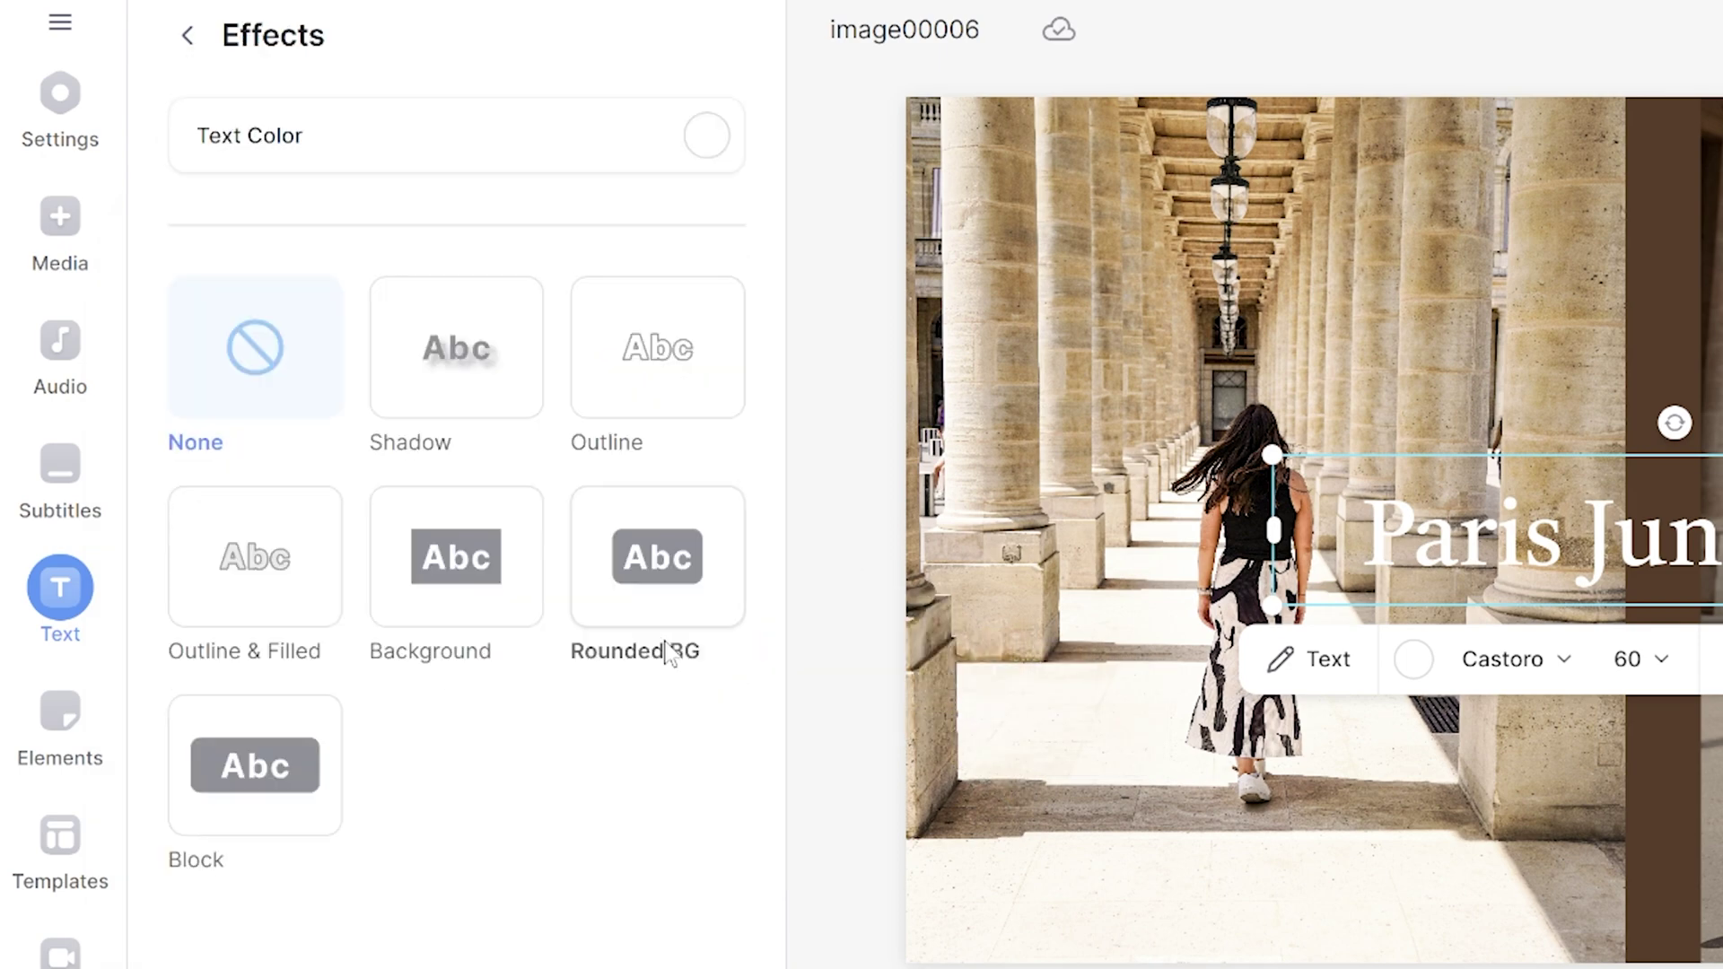
pyautogui.click(661, 574)
pyautogui.click(189, 40)
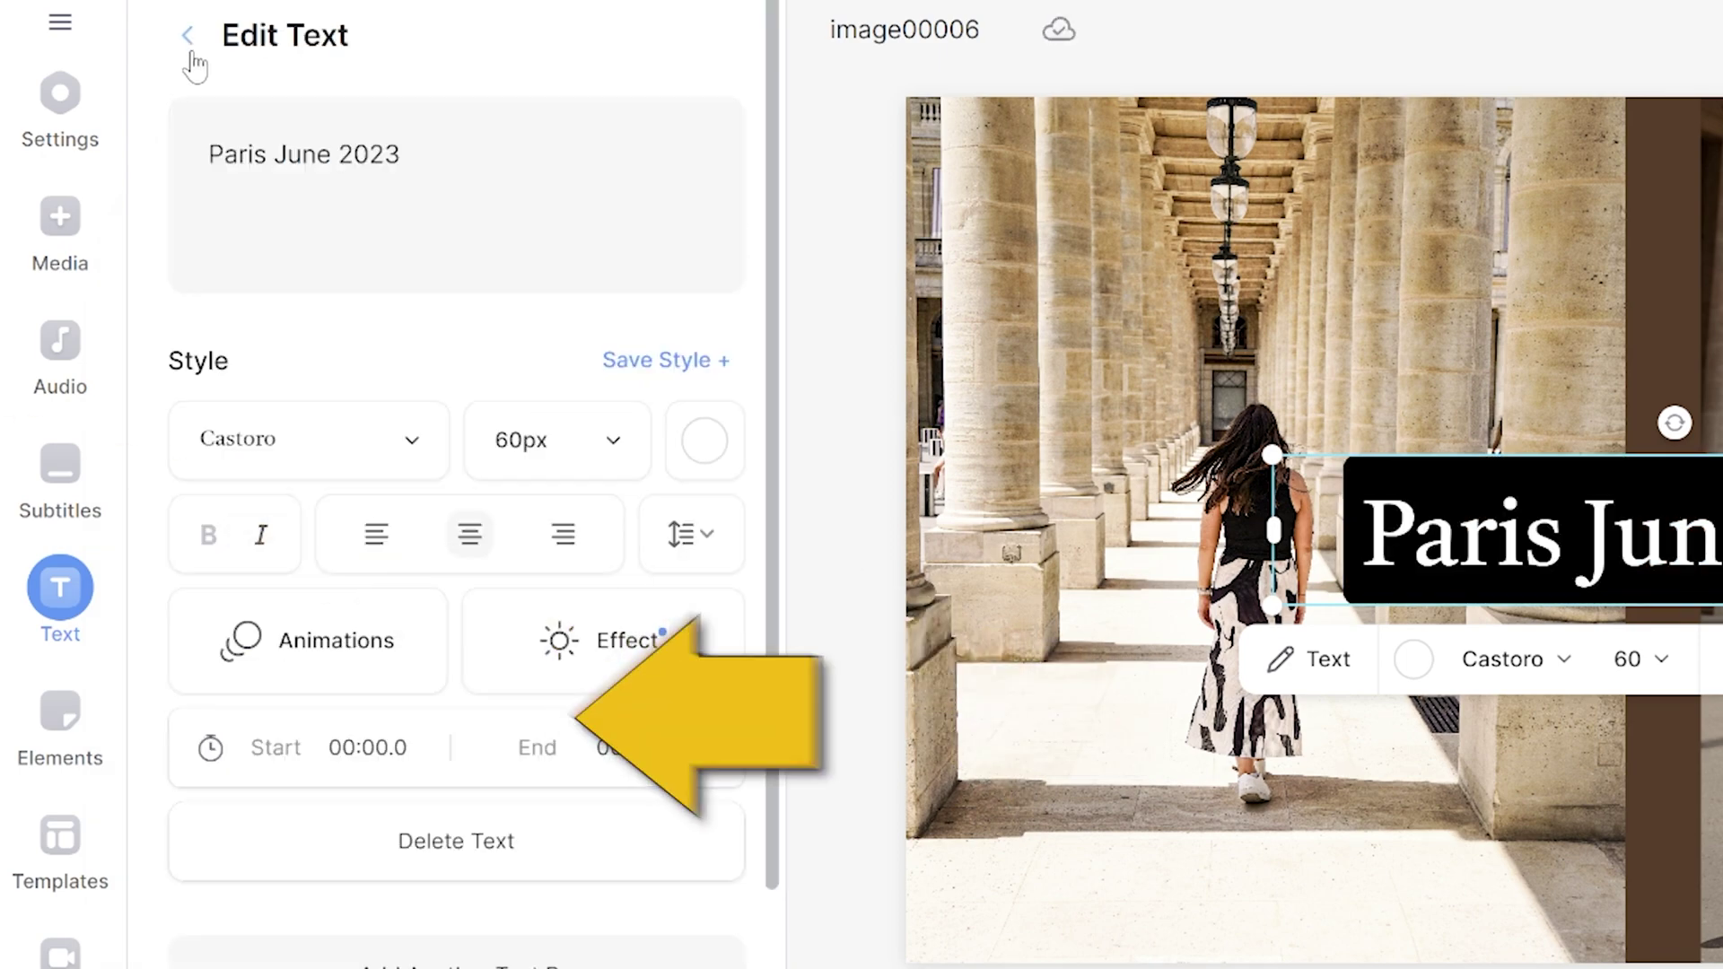
pyautogui.click(368, 671)
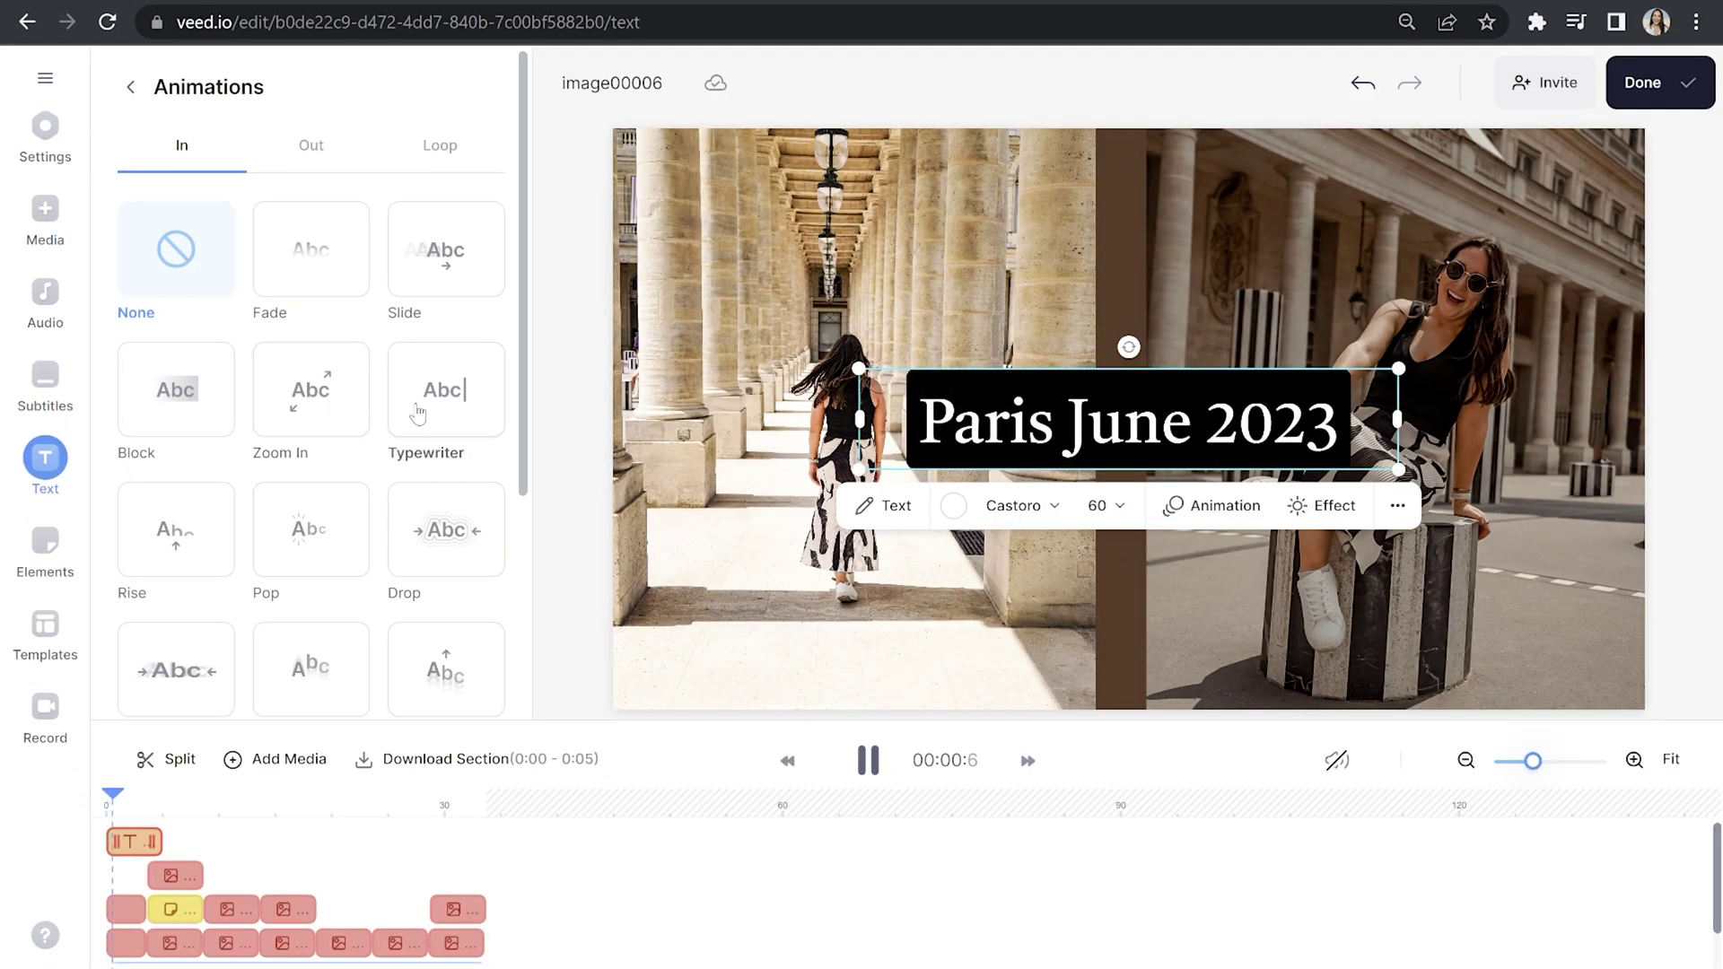
pyautogui.click(418, 412)
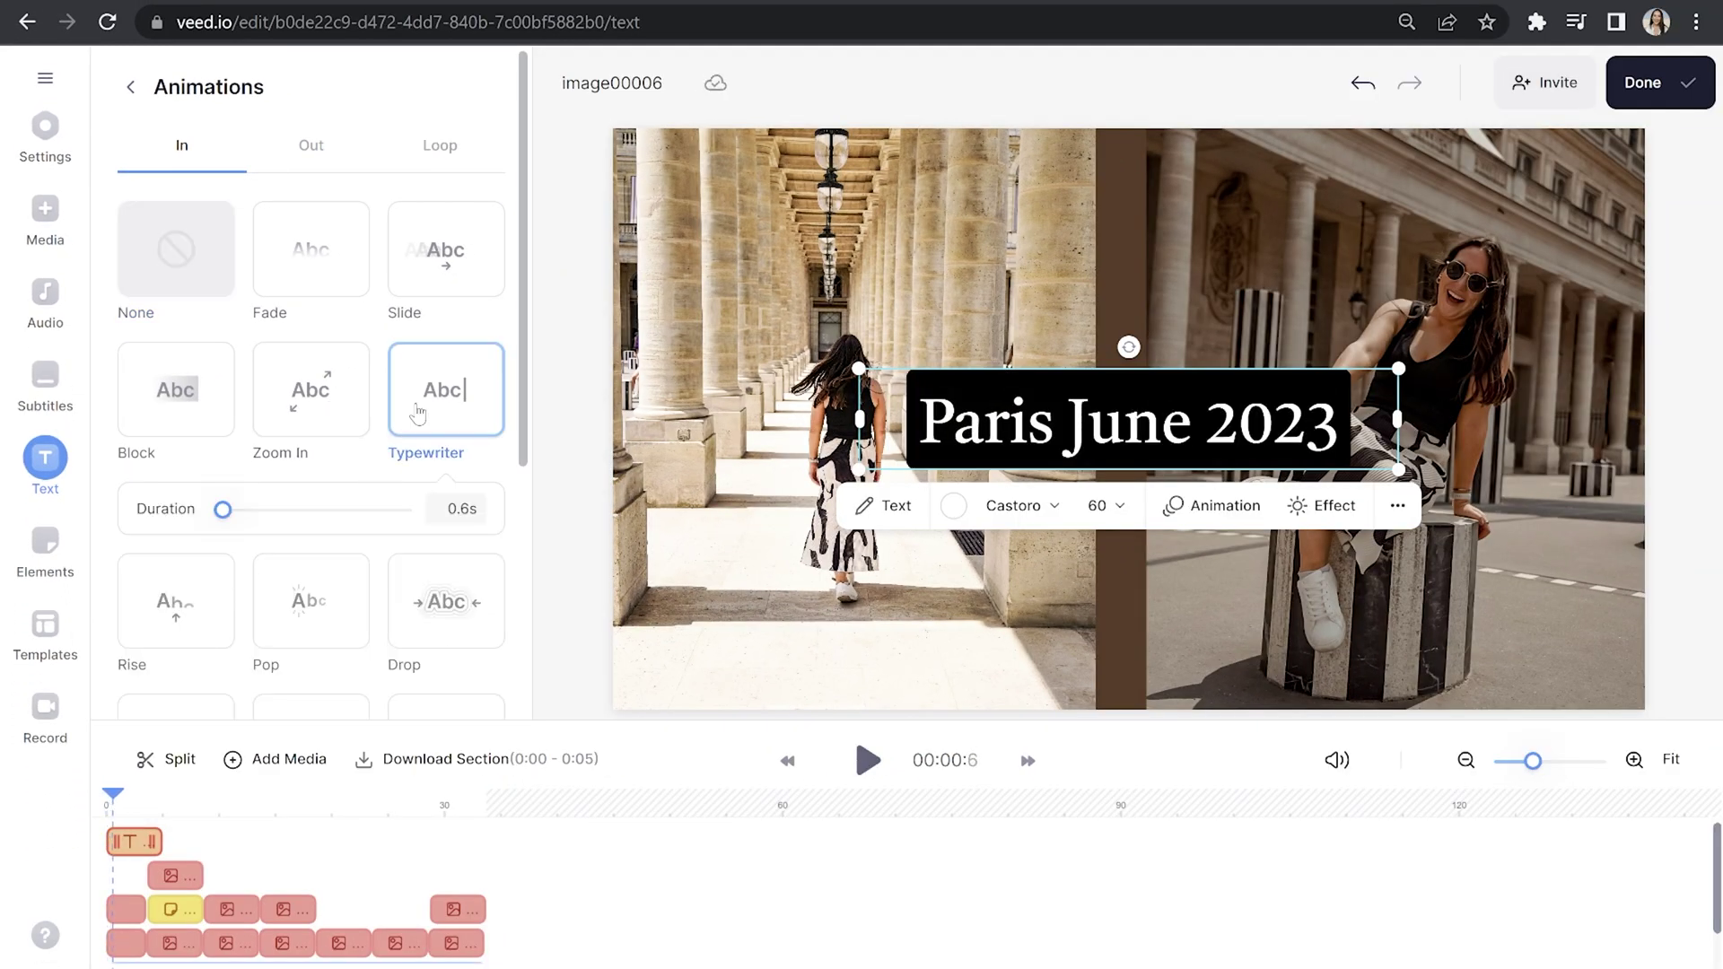
# Move the title to the upper middle of the canvas and trim its clip to end with the first image clips
pyautogui.moveTo(1005, 416); pyautogui.dragTo(1004, 215)
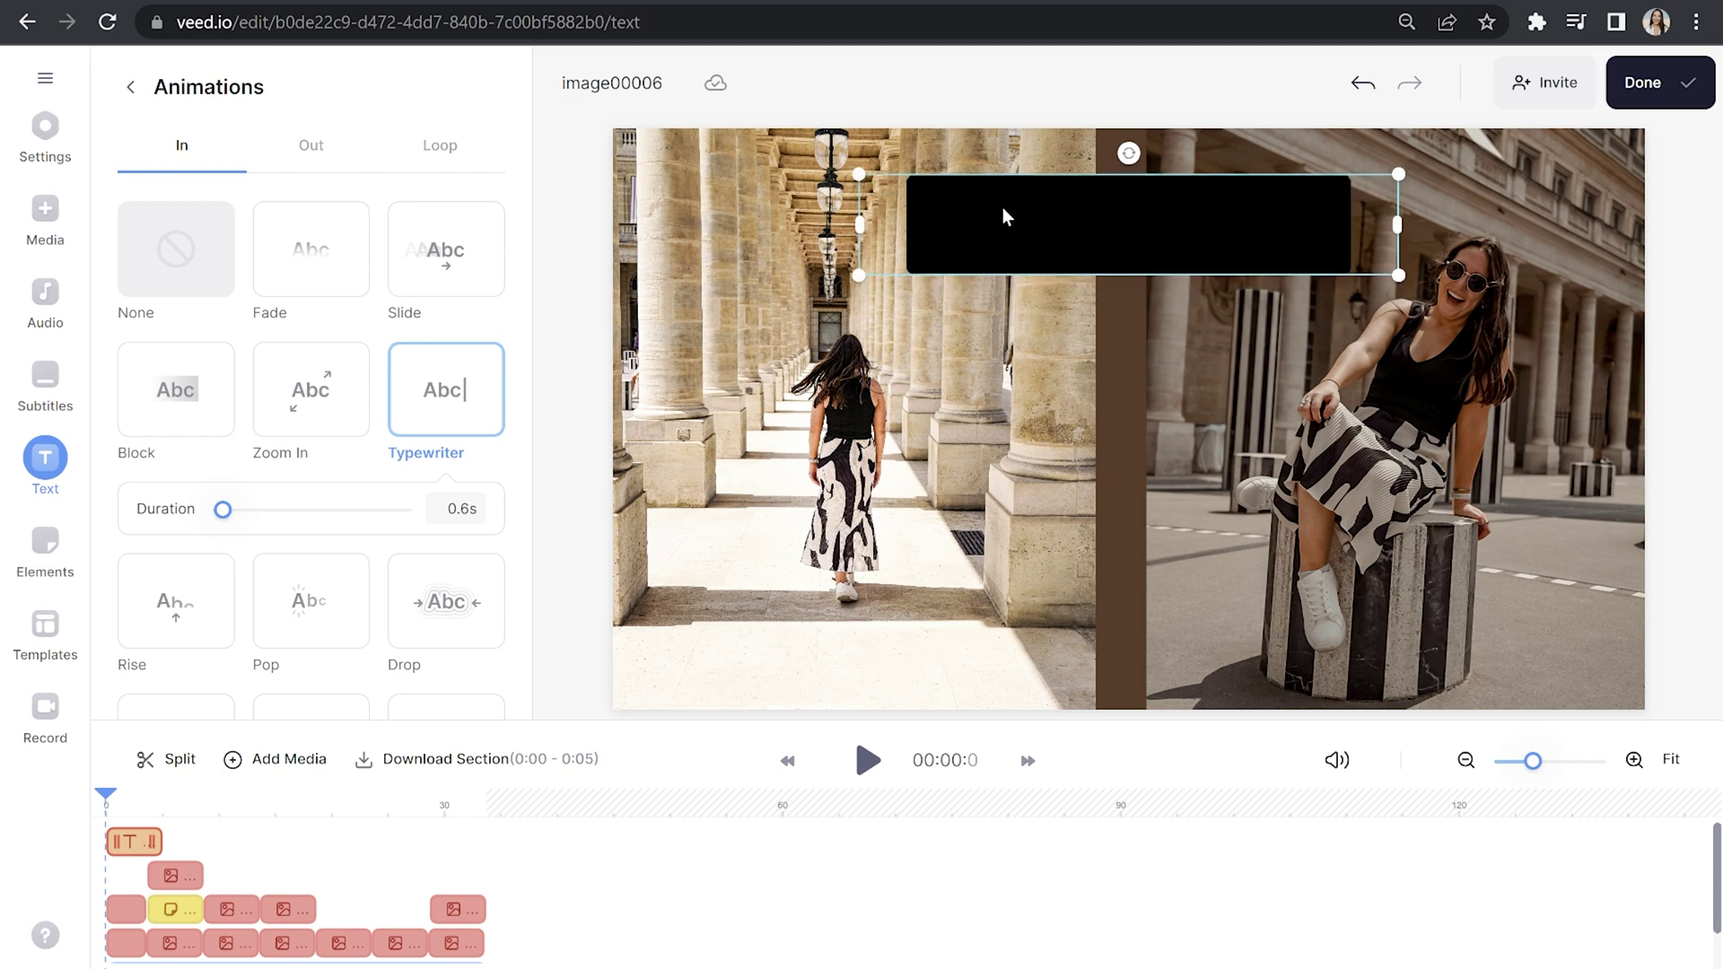
pyautogui.moveTo(1533, 762); pyautogui.dragTo(1558, 761)
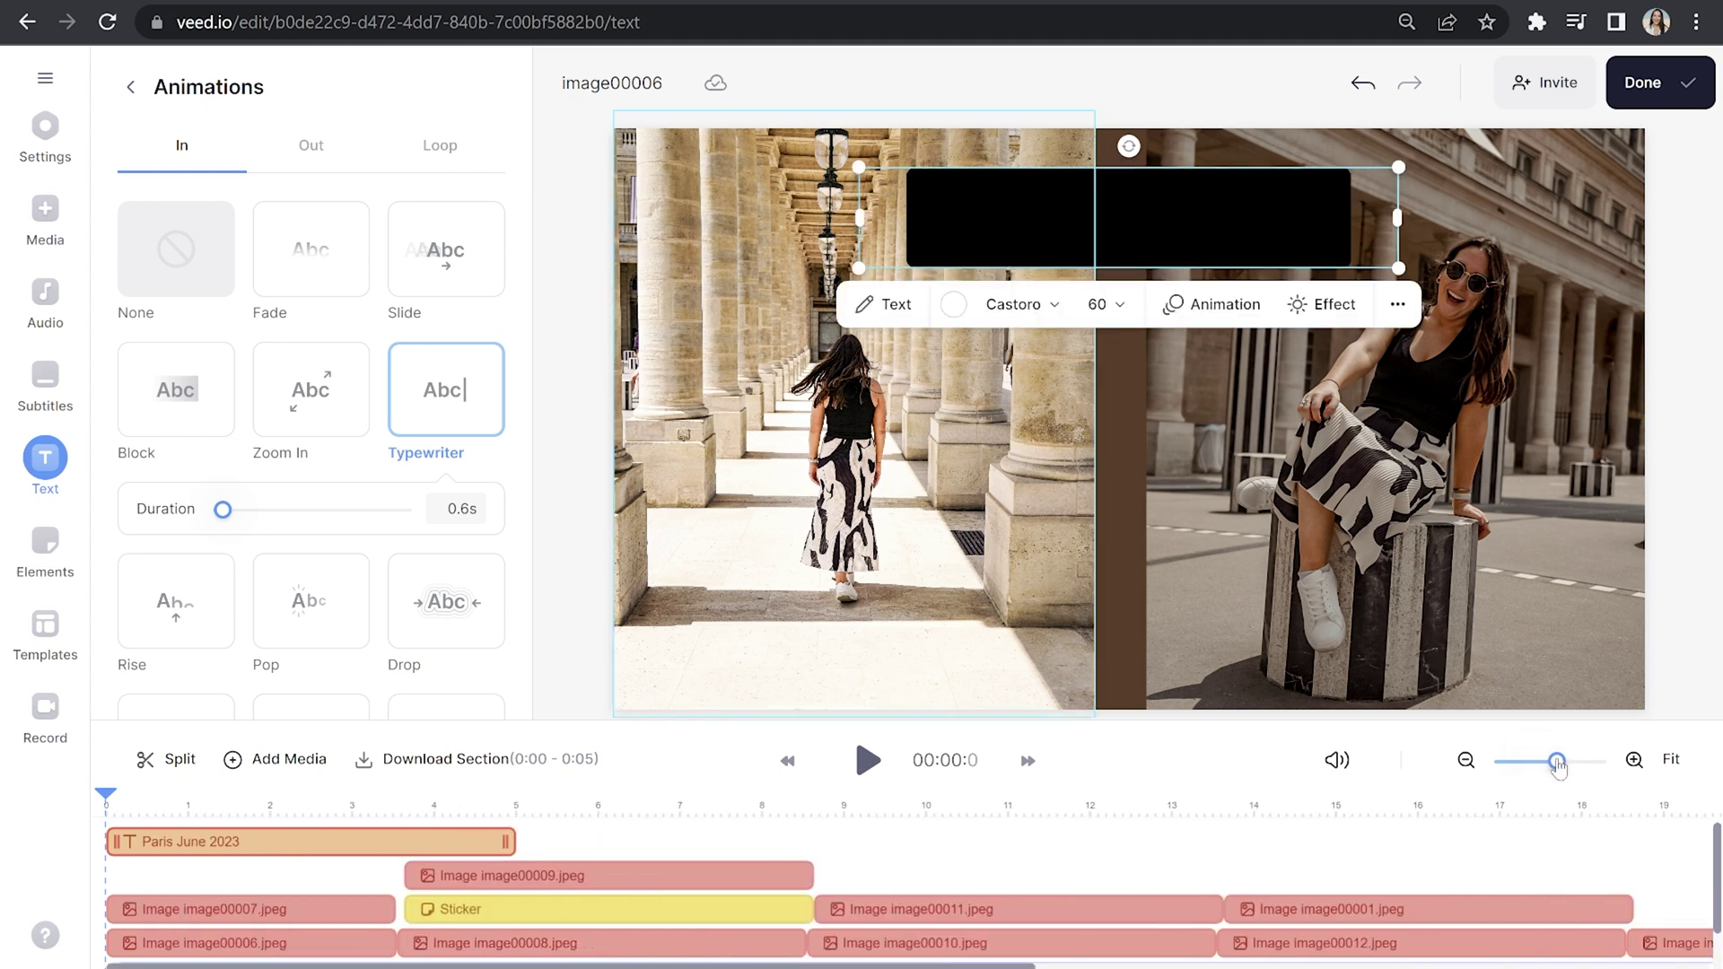
pyautogui.moveTo(506, 841); pyautogui.dragTo(434, 841)
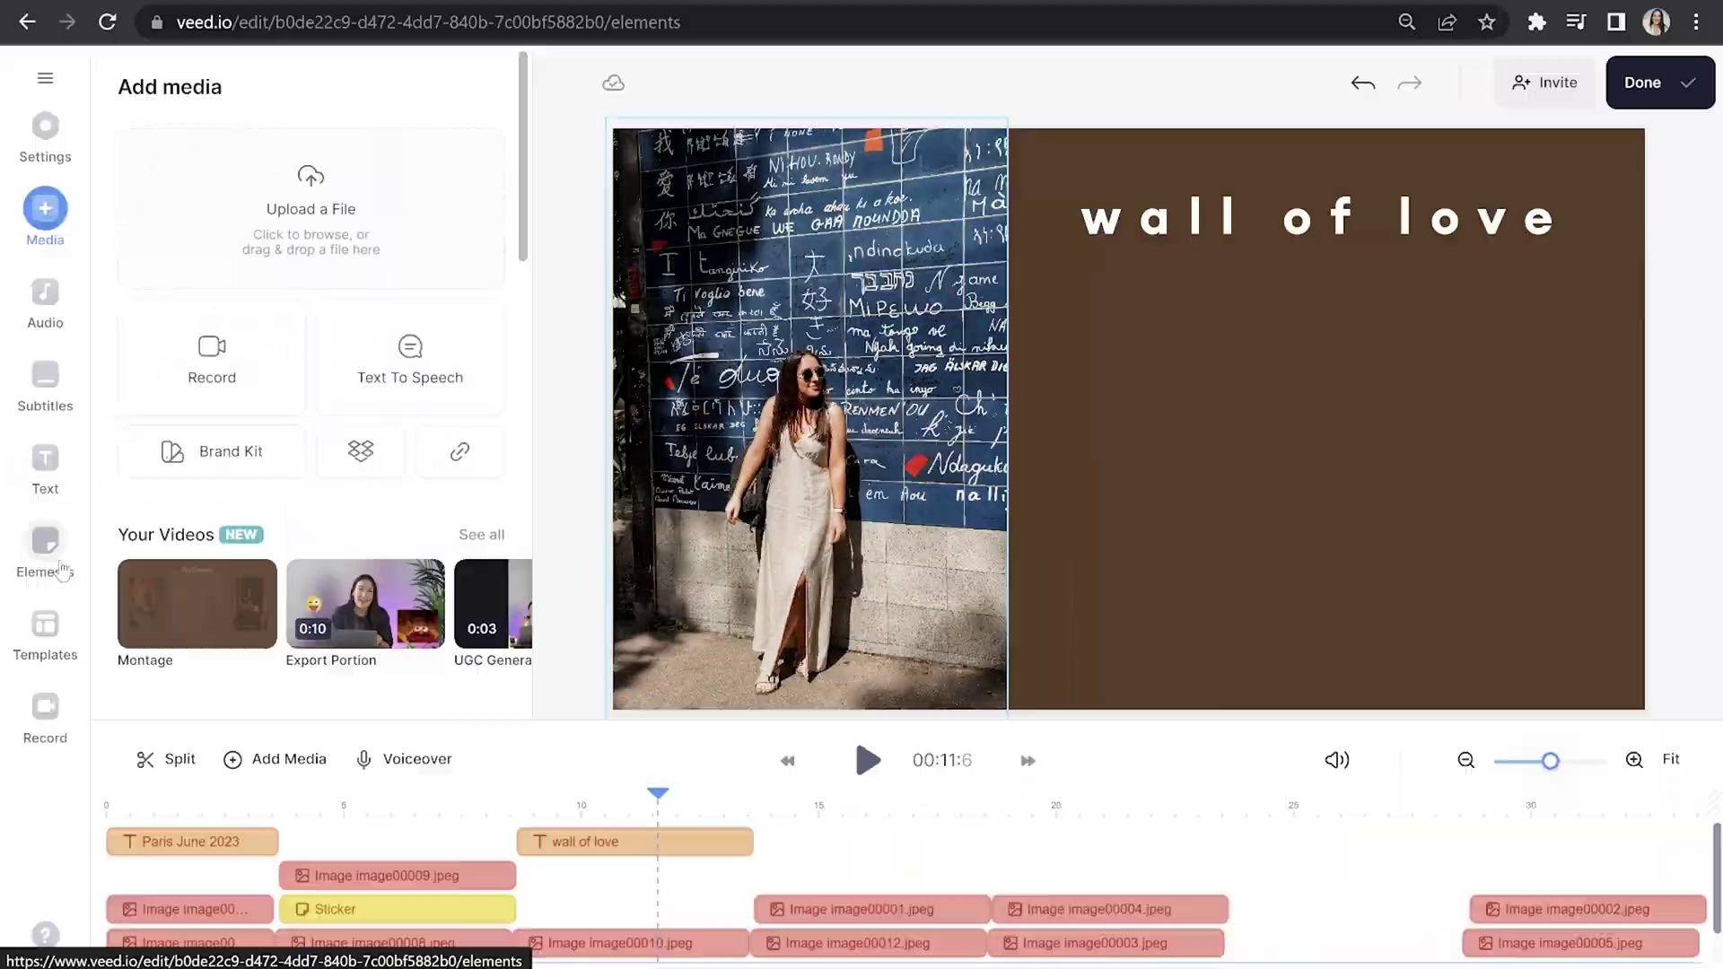
# Add the heart-eyes emoji to the "wall of love" slide below its text and give it the Fade entrance animation
pyautogui.click(45, 540)
pyautogui.scroll(-10, 484, 274)
pyautogui.scroll(5, 521, 332)
pyautogui.moveTo(526, 335); pyautogui.dragTo(526, 150)
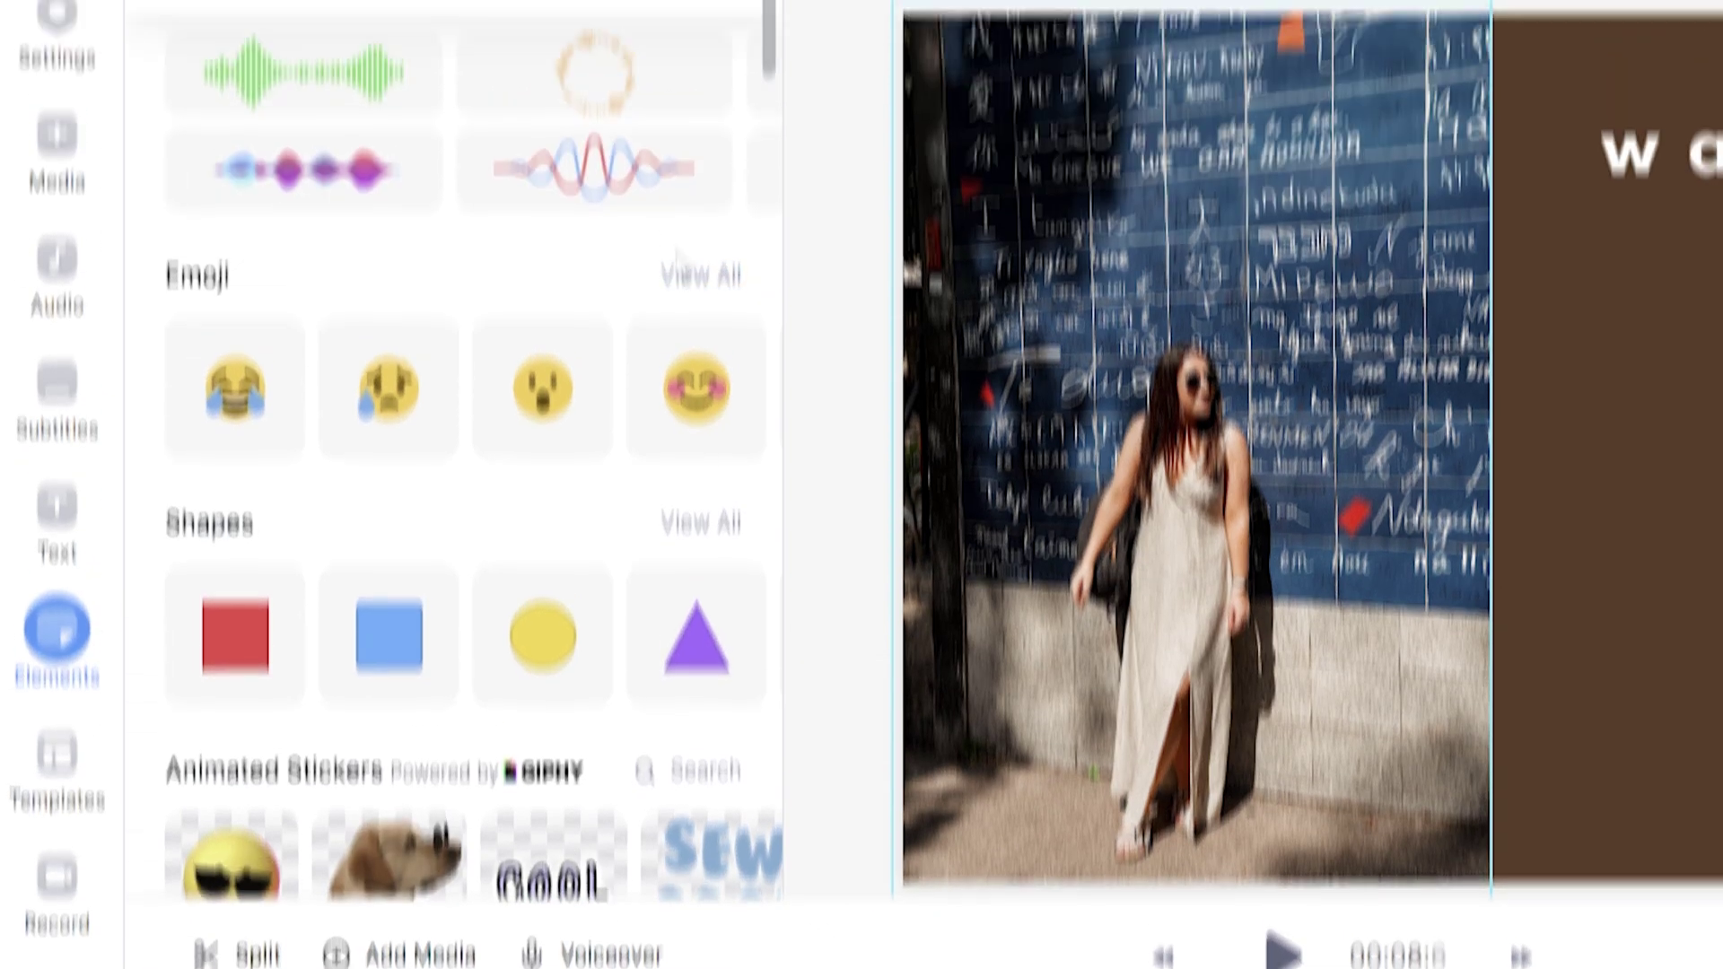
pyautogui.click(698, 0)
pyautogui.click(422, 392)
pyautogui.click(373, 178)
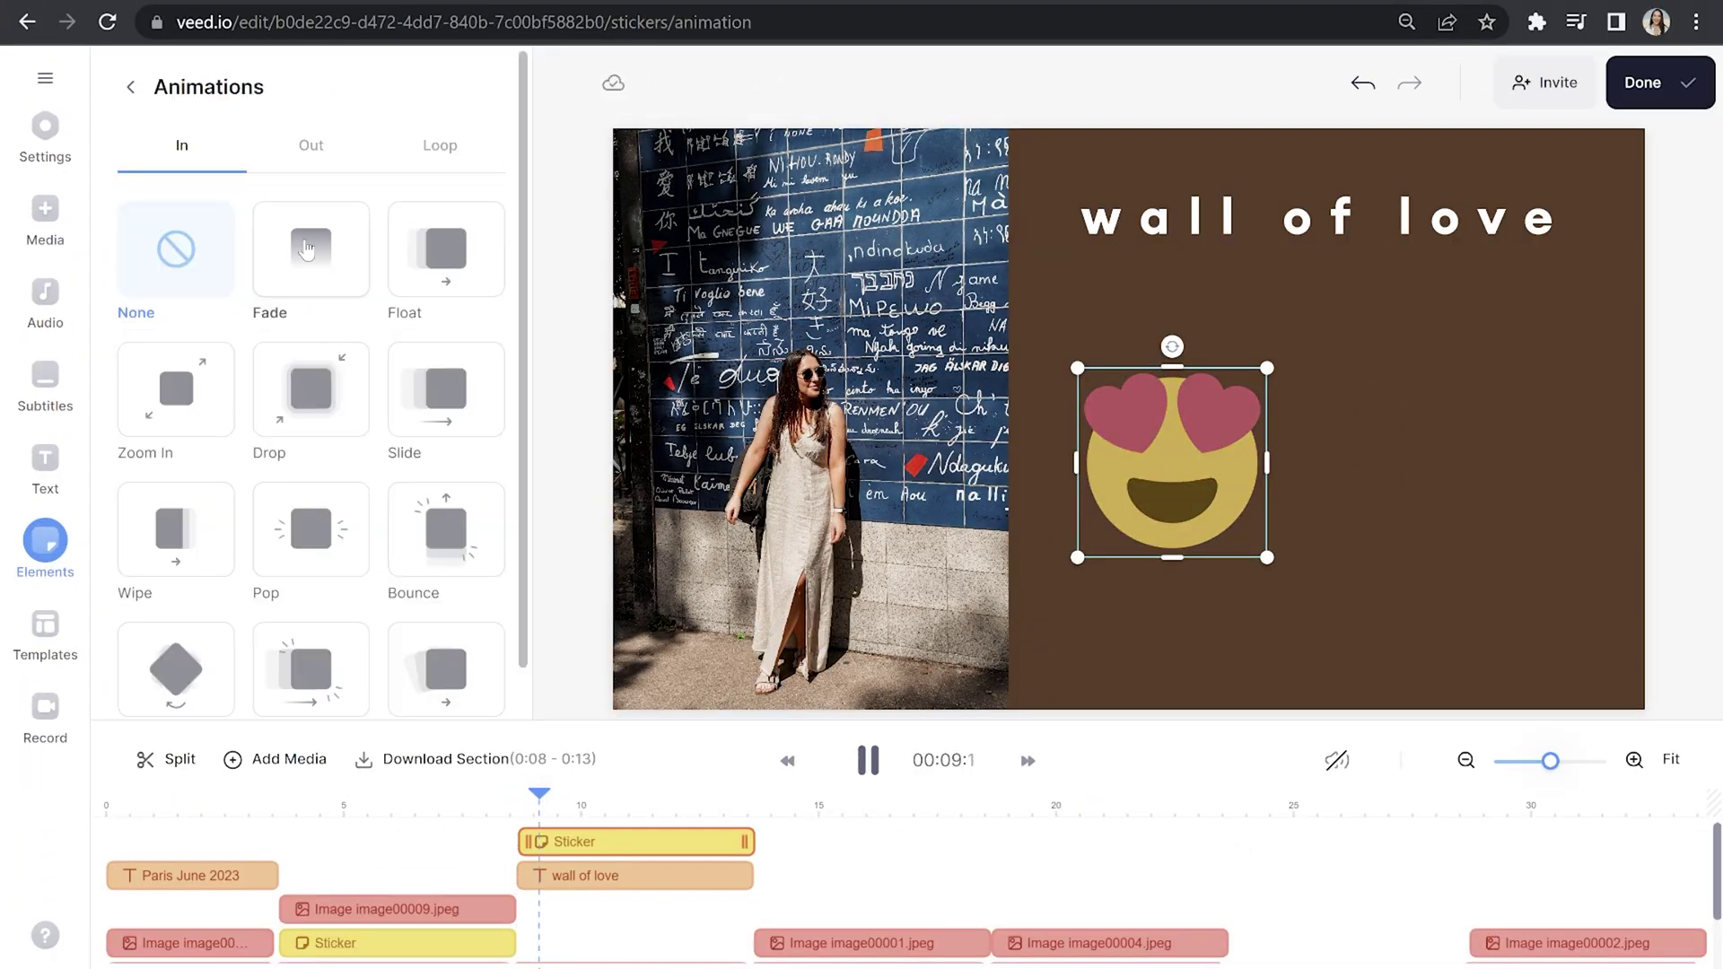
pyautogui.click(306, 250)
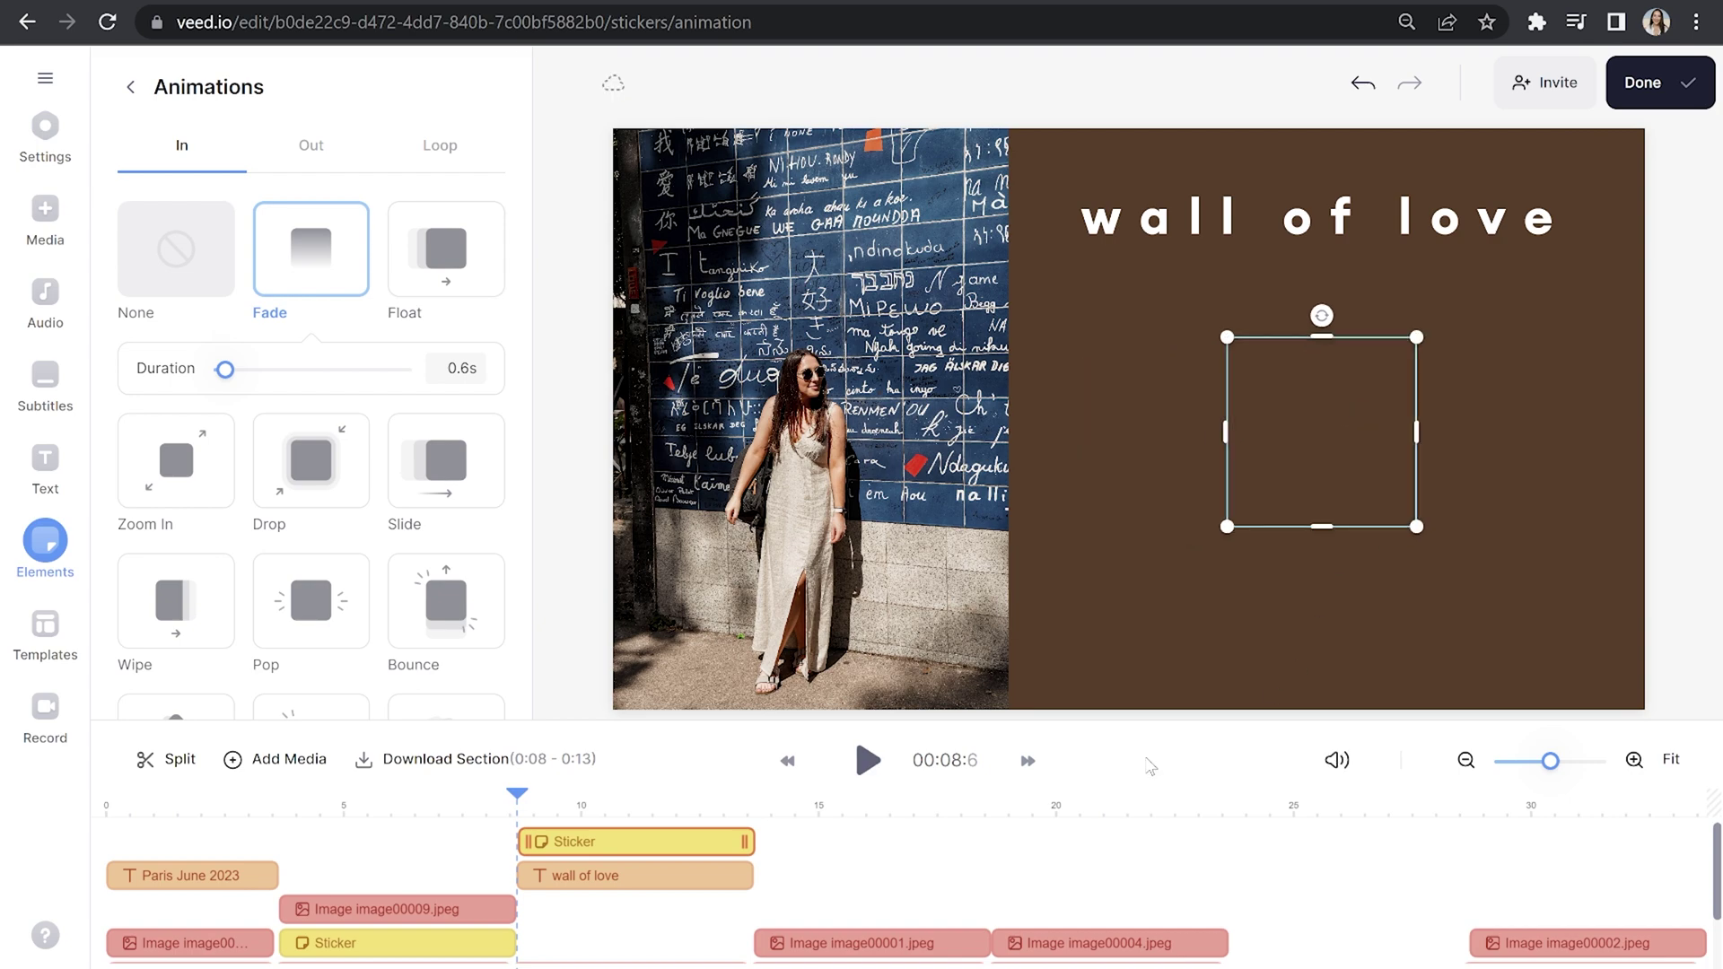
# Search the animated stickers and add a "views" sticker between the staircase and Eiffel Tower photos
pyautogui.click(45, 539)
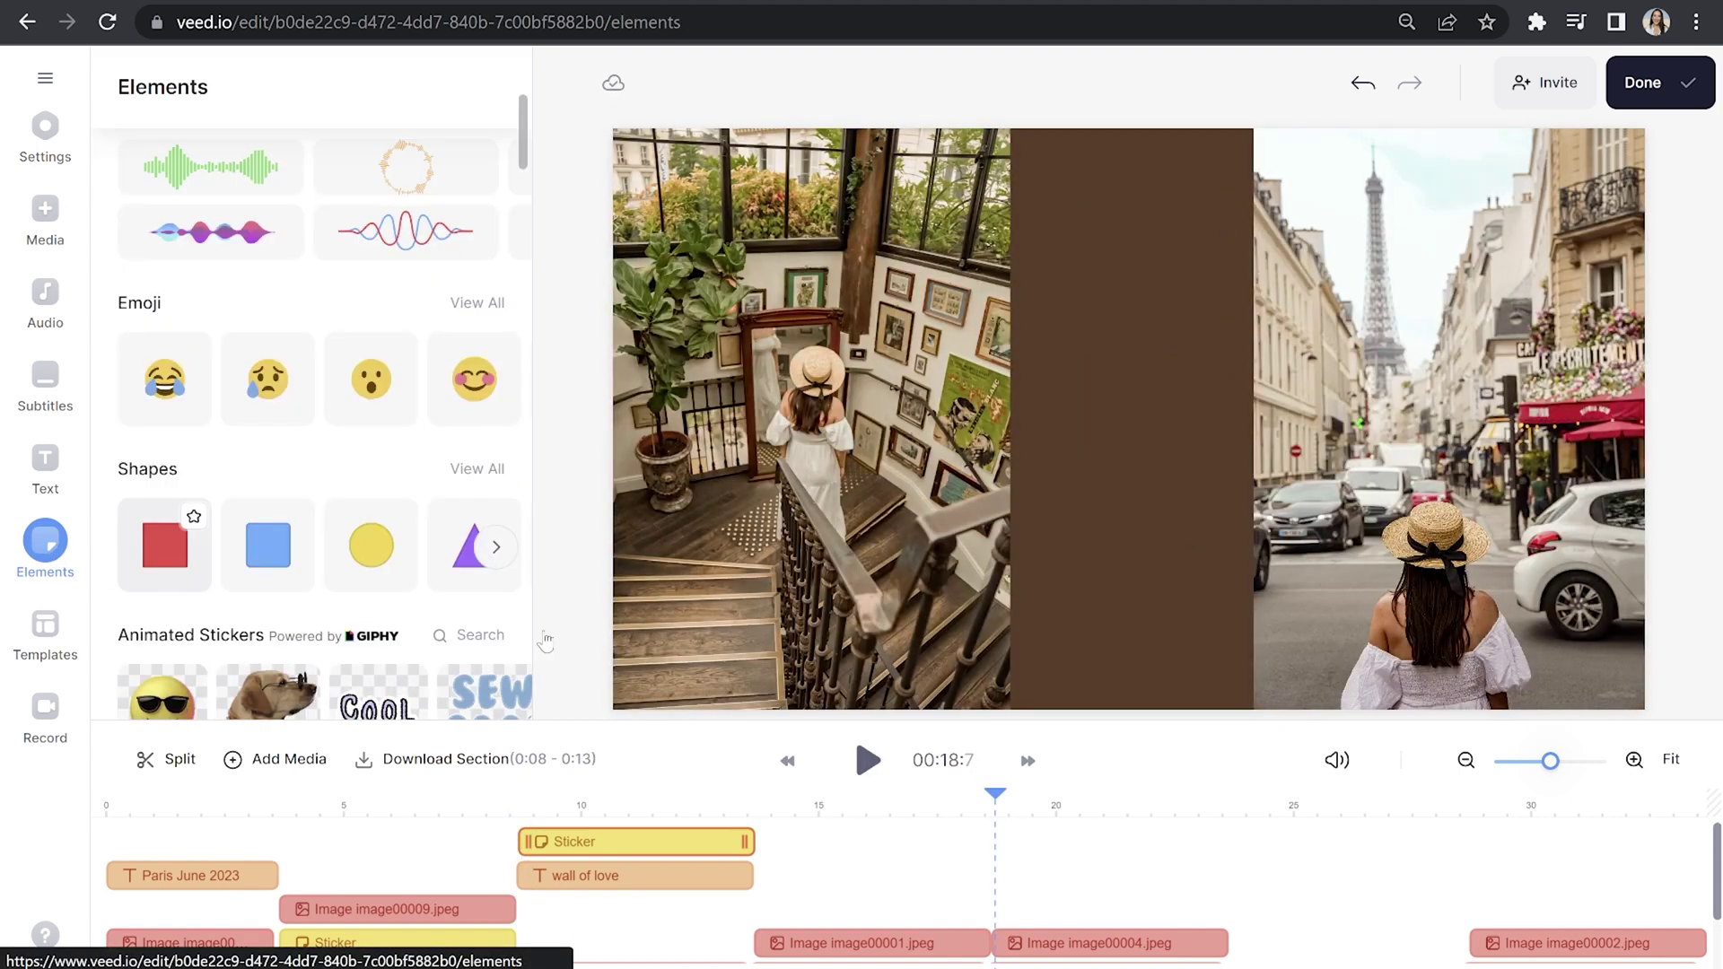
pyautogui.click(480, 635)
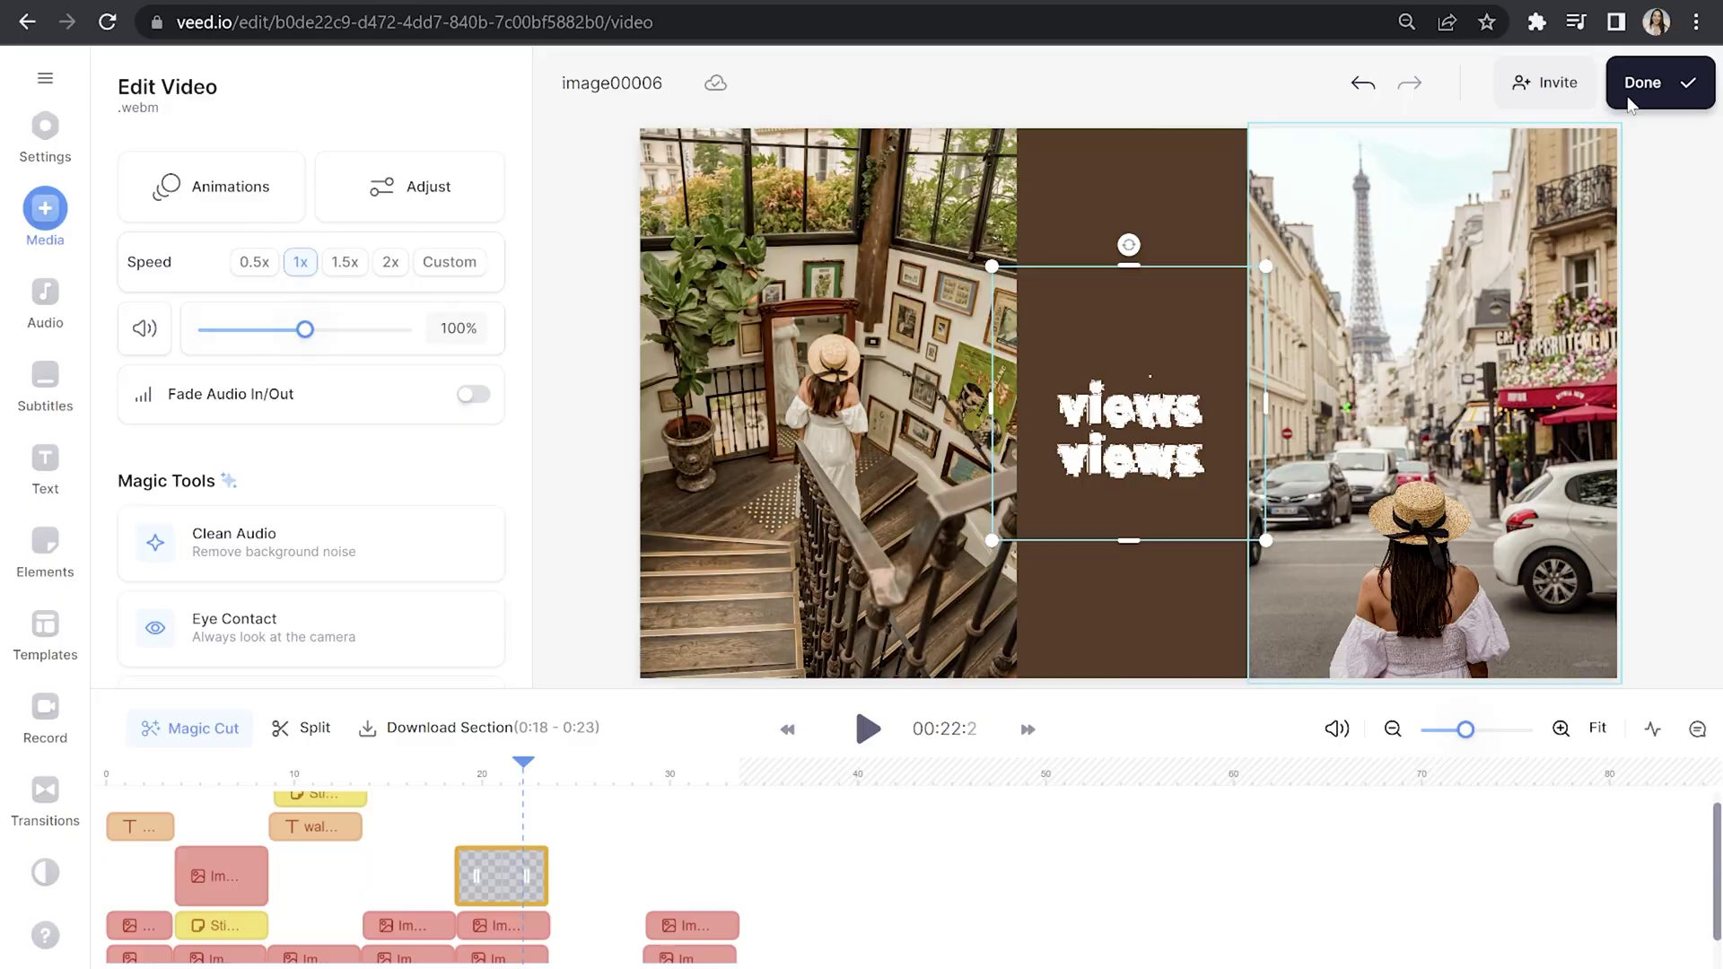
# Open the video's export settings and bring up the quality choices
pyautogui.click(1635, 79)
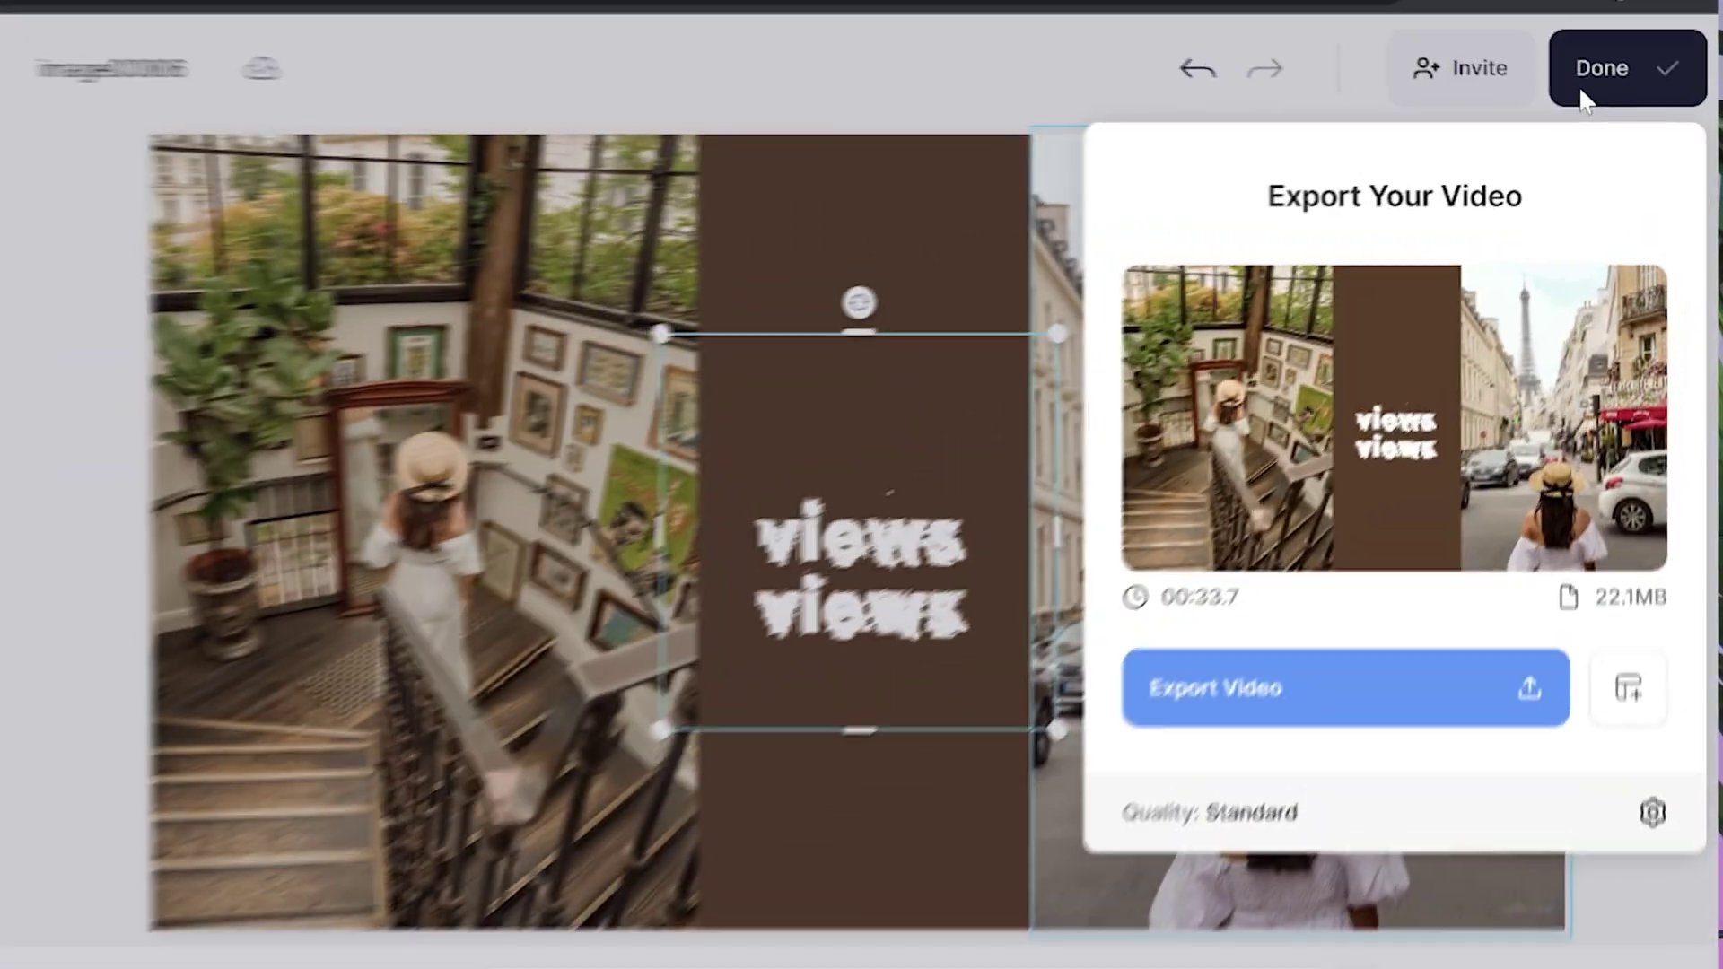
pyautogui.click(1259, 844)
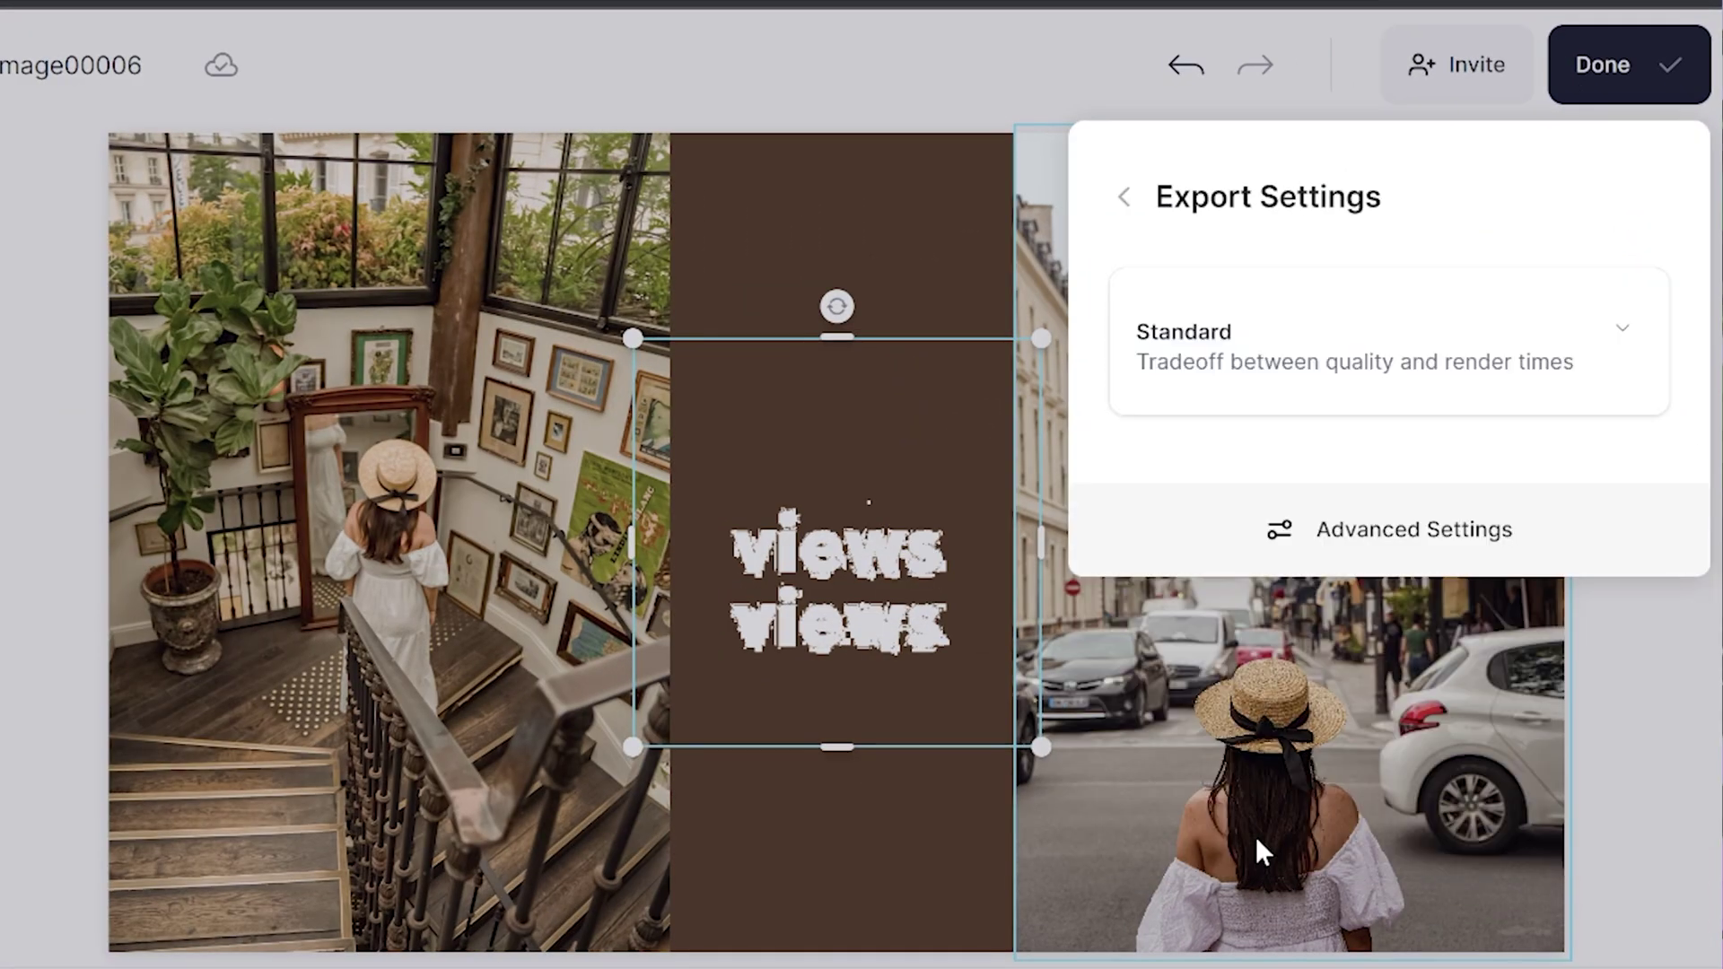
pyautogui.click(1307, 297)
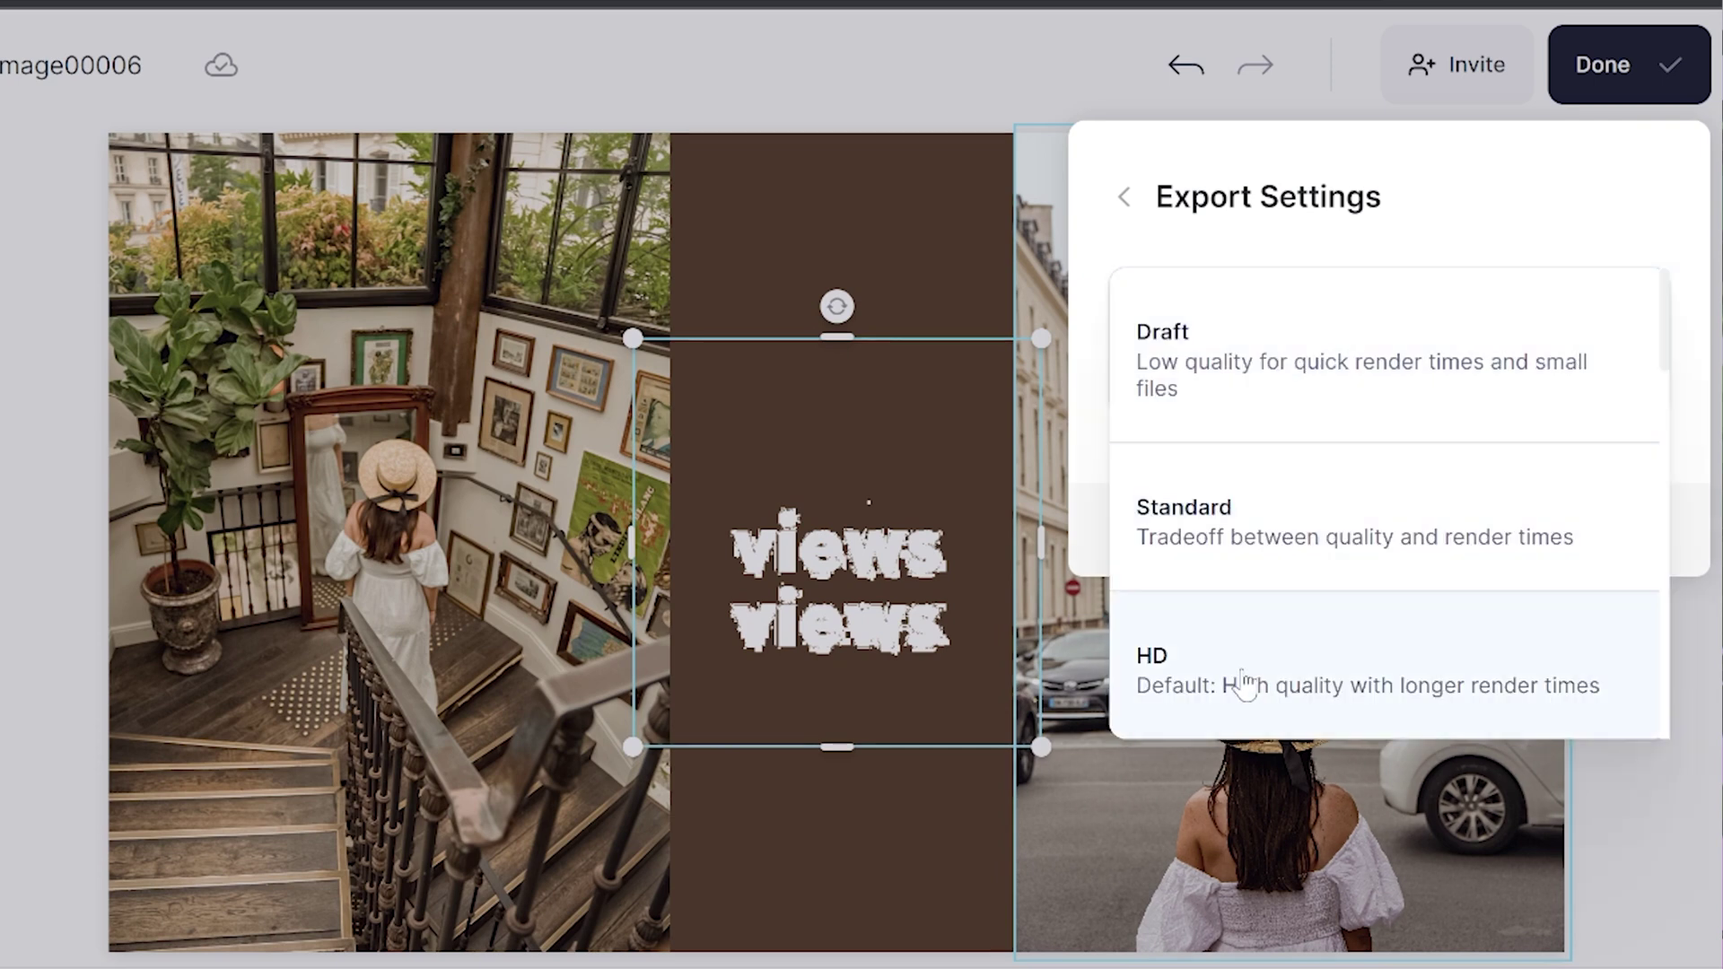